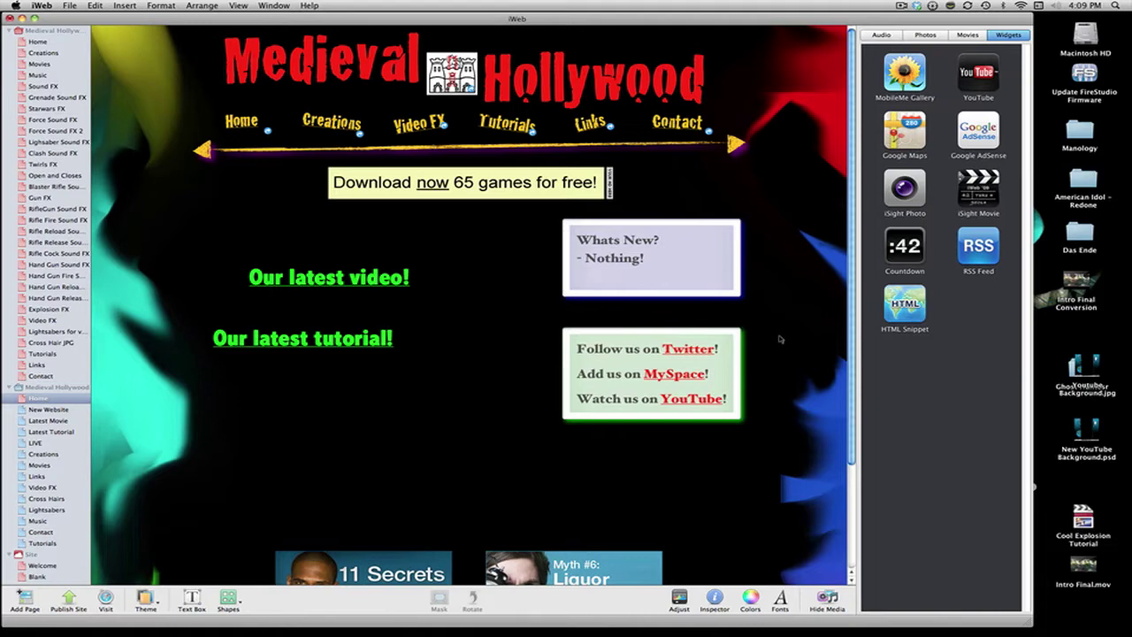
Load medievalhollywood.tk in Safari to show the published Medieval Hollywood home page.
click(774, 349)
click(791, 298)
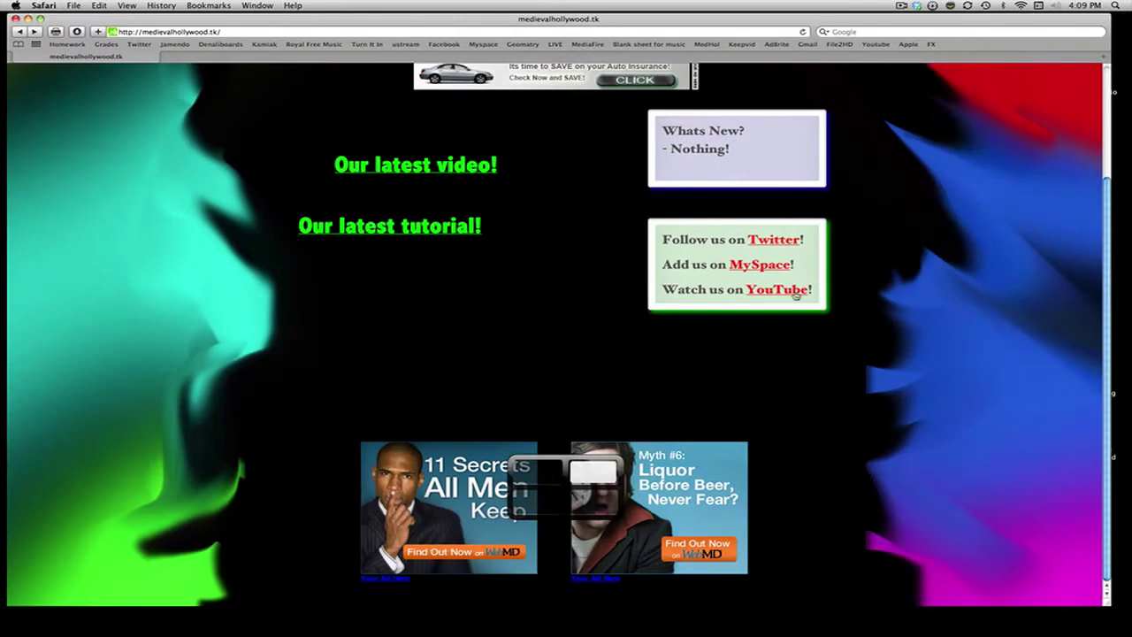
scroll(577, 327, up, 3)
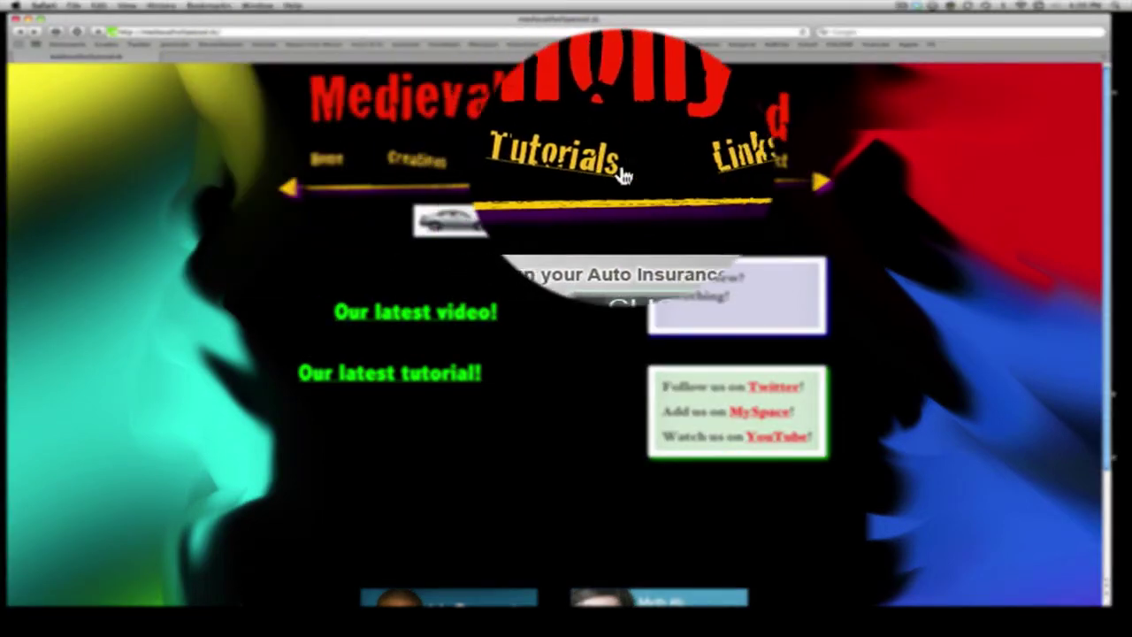
Open the site's Links page with the Color Chart for HTML and Scrolling HTML Text Box entries.
click(664, 171)
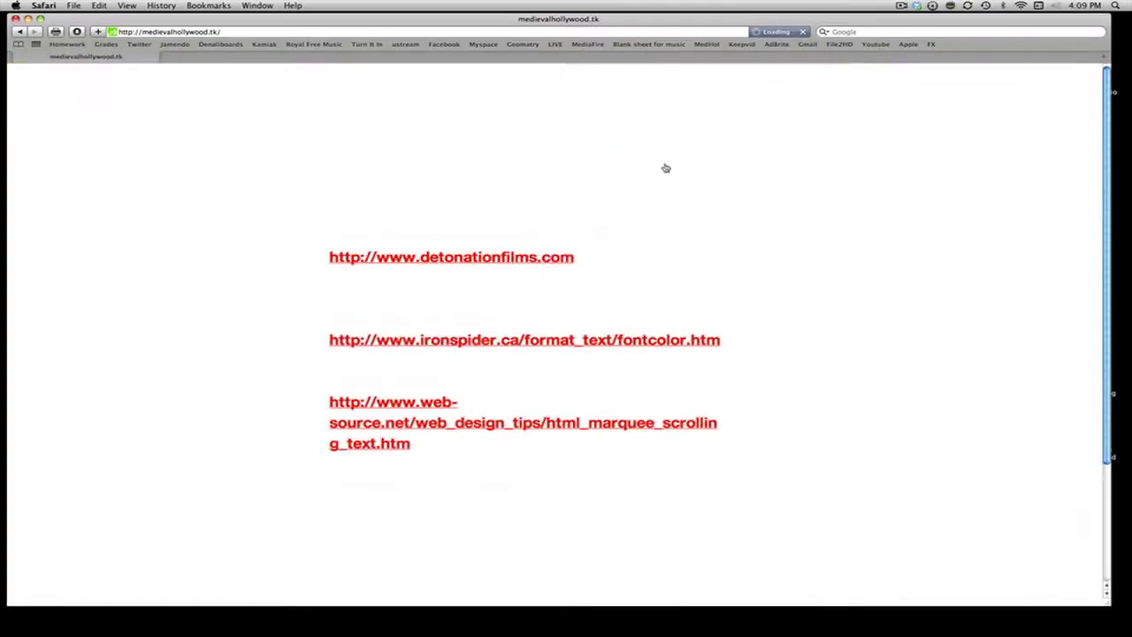
scroll(609, 309, down, 2)
scroll(610, 308, up, 2)
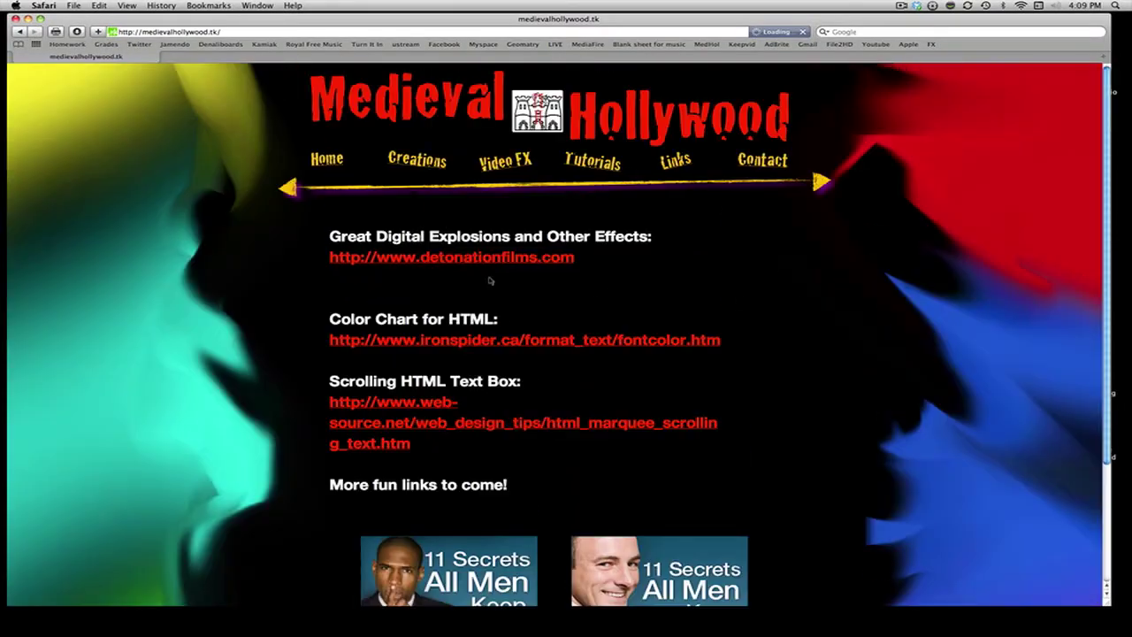
drag(318, 309, 380, 345)
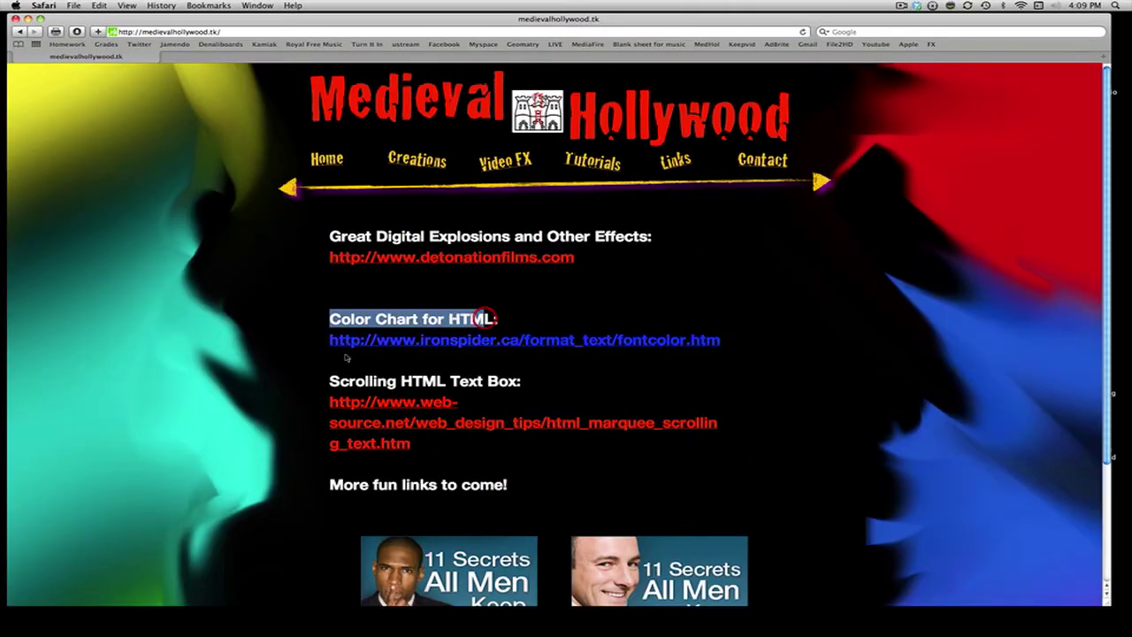
click(298, 384)
drag(299, 383, 511, 382)
click(511, 382)
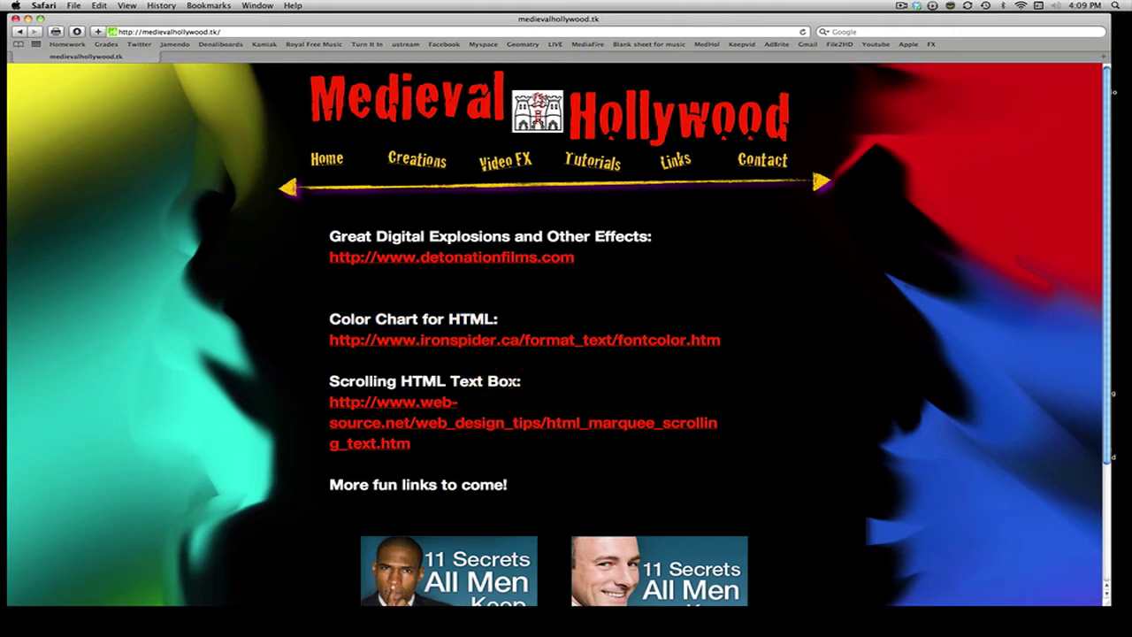
Copy the Vertically Scrolling Marquee code from the Scrolling HTML Text Box tutorial, then return to iWeb.
click(377, 404)
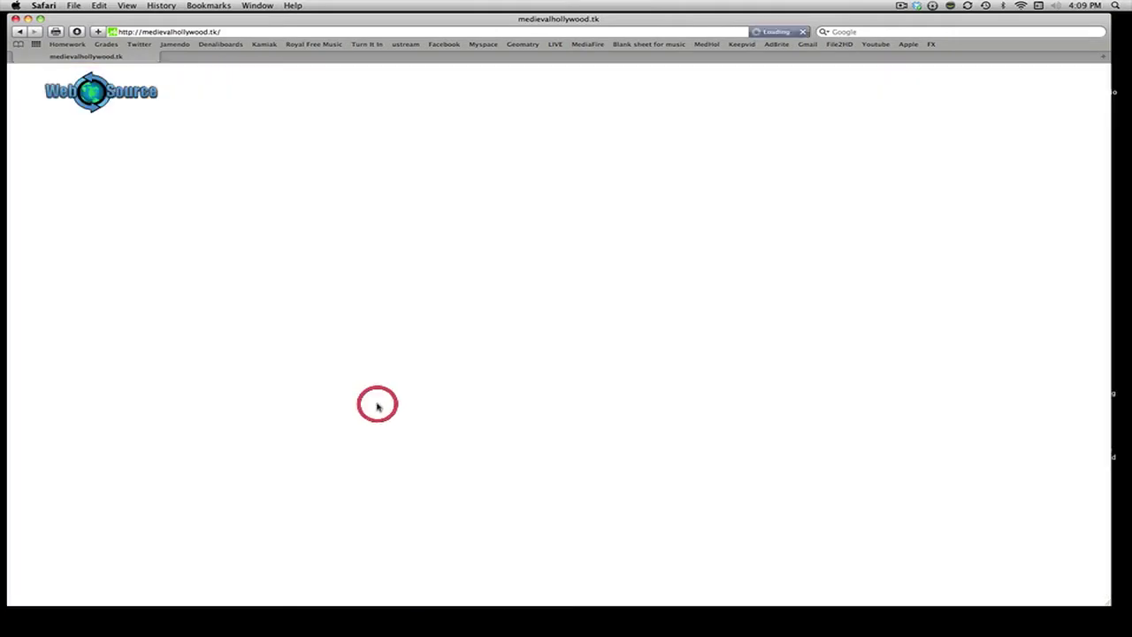
scroll(373, 403, down, 12)
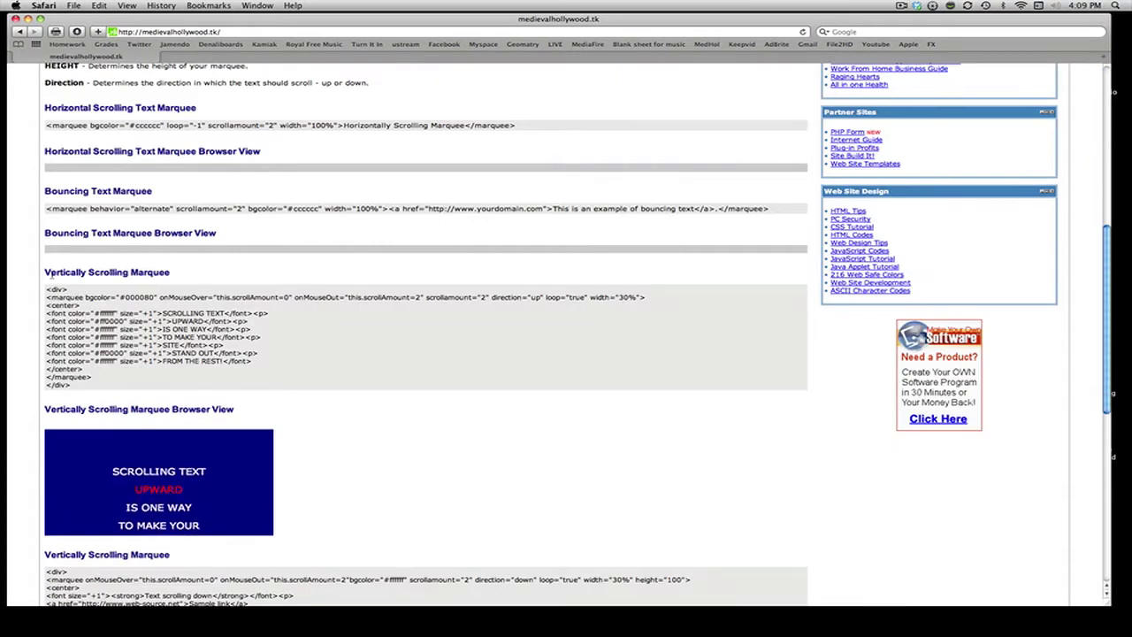
drag(64, 271, 138, 272)
click(144, 271)
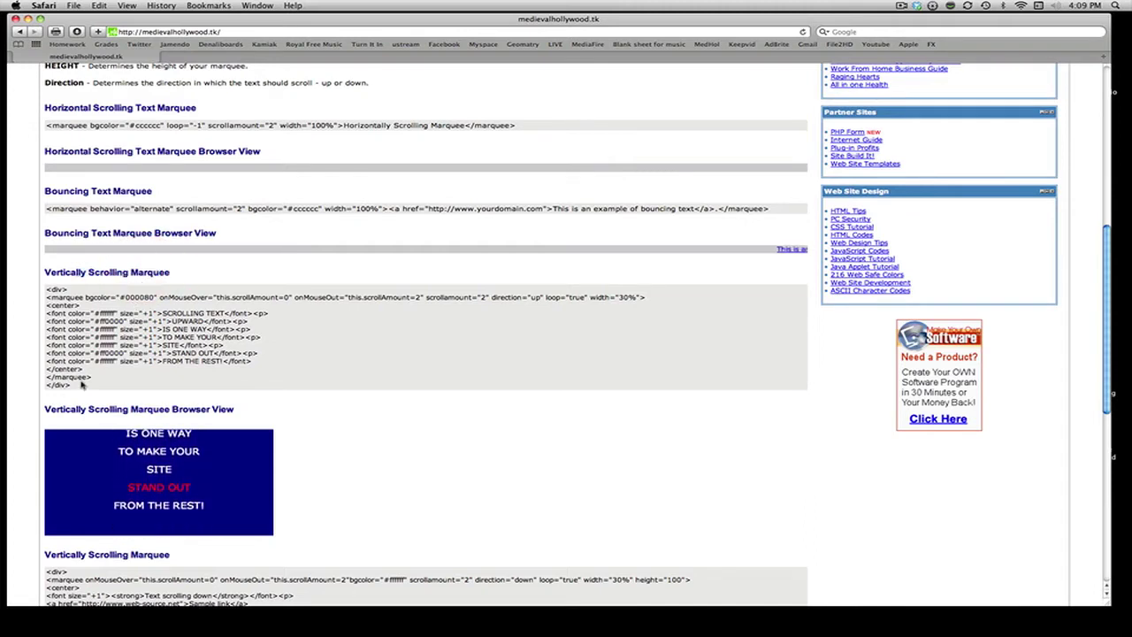
drag(84, 384, 44, 287)
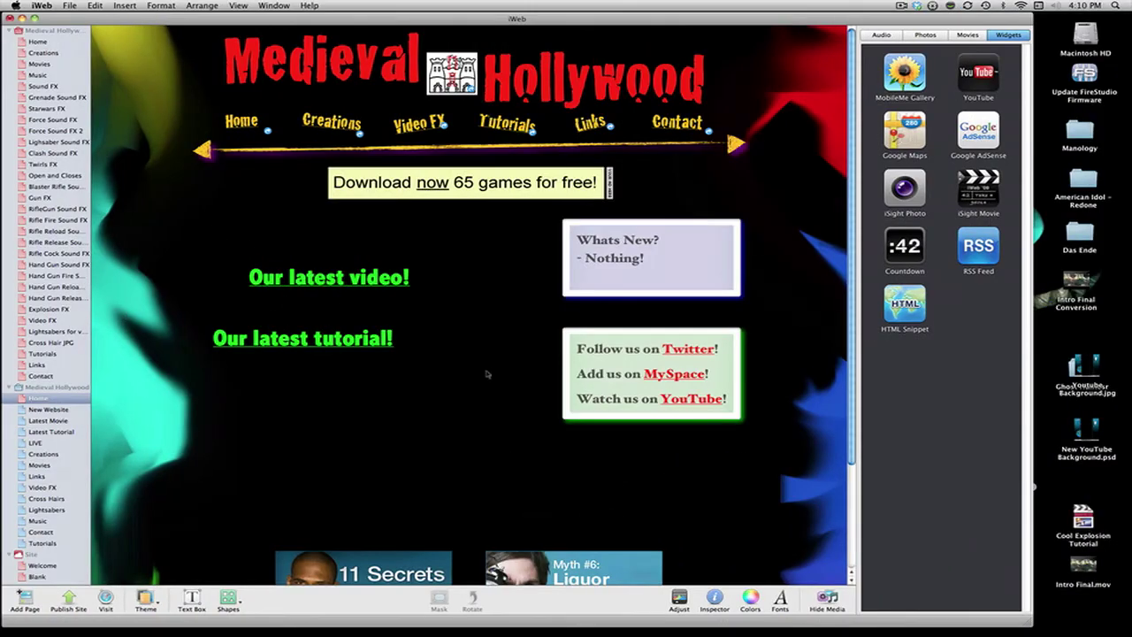
click(485, 369)
click(906, 305)
Place an HTML Snippet widget on the home page between the green headings and boxes.
click(826, 598)
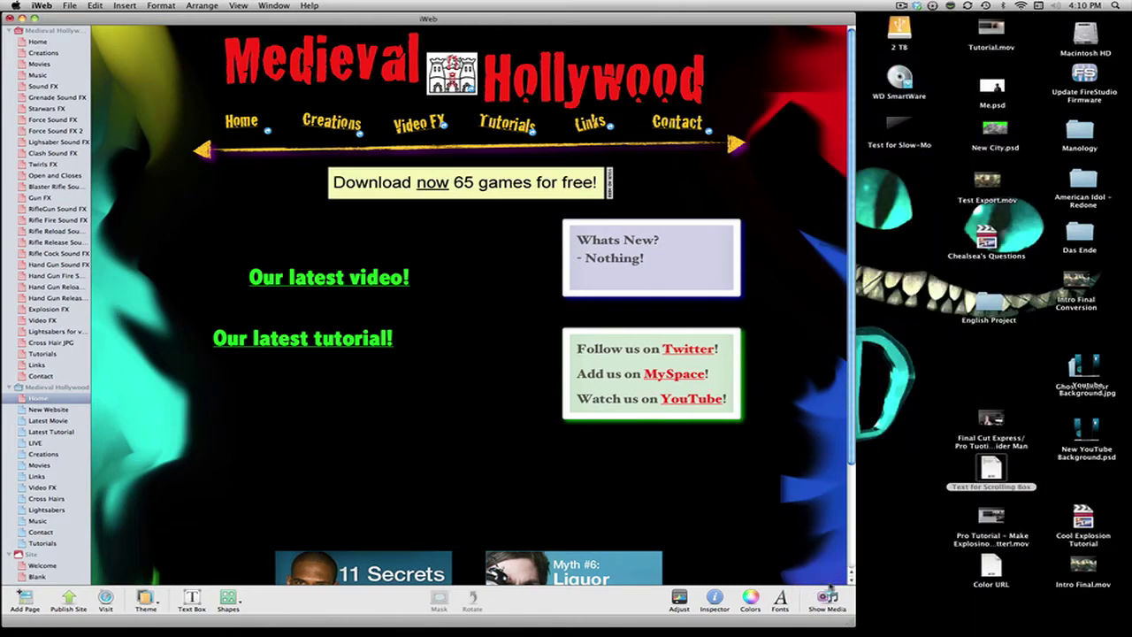
click(827, 600)
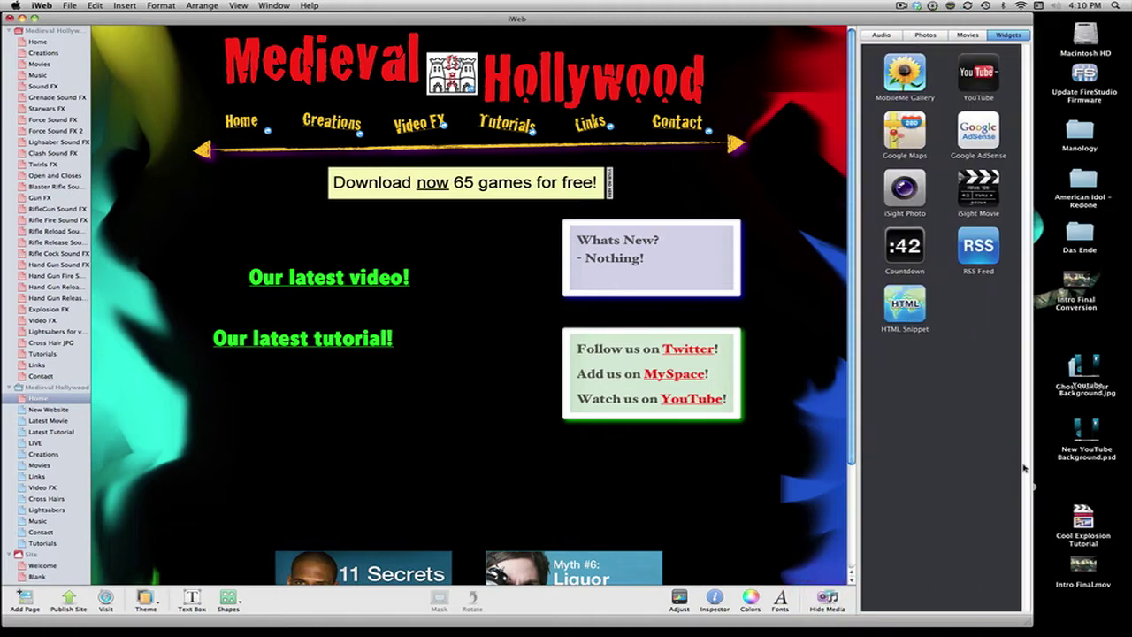
drag(902, 298, 502, 274)
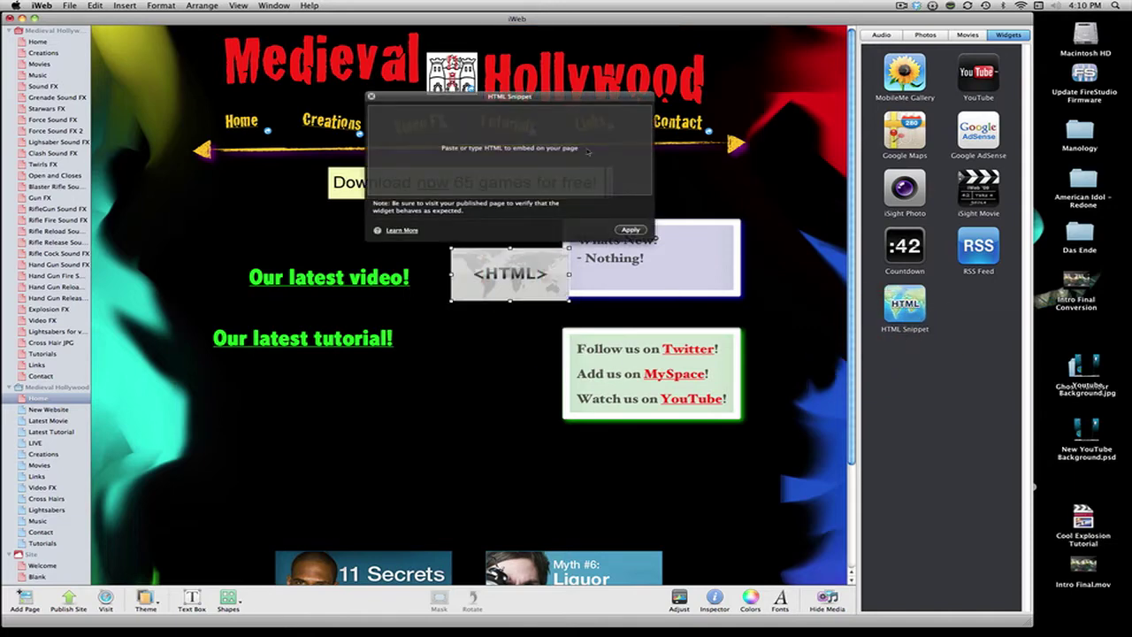
Paste the copied marquee code into the snippet and apply it.
click(582, 146)
key(super+v)
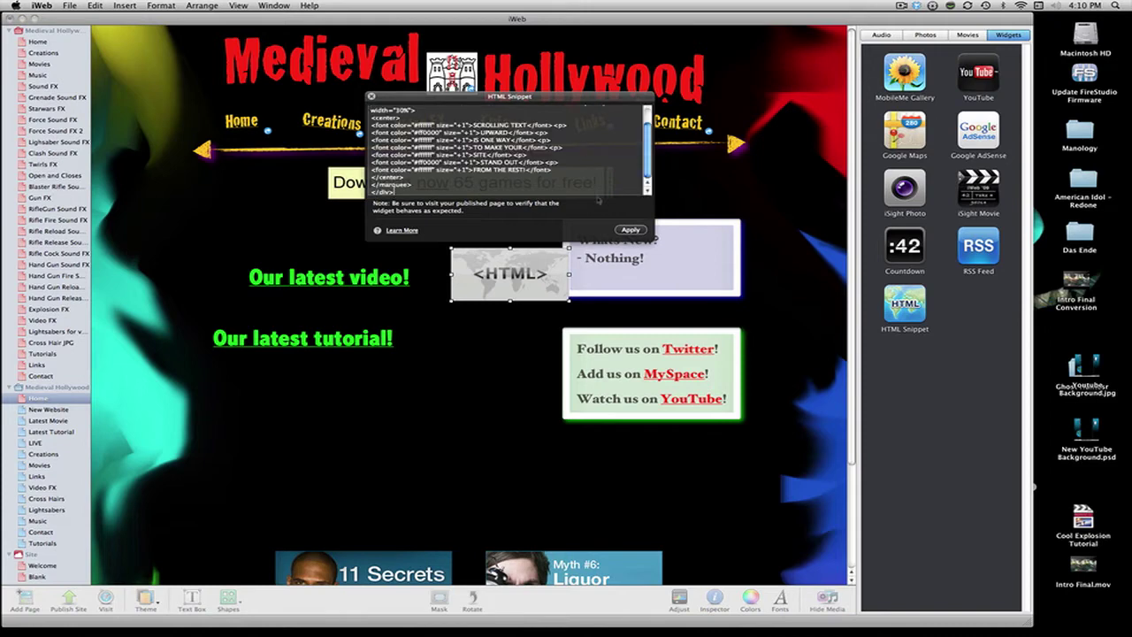
click(630, 229)
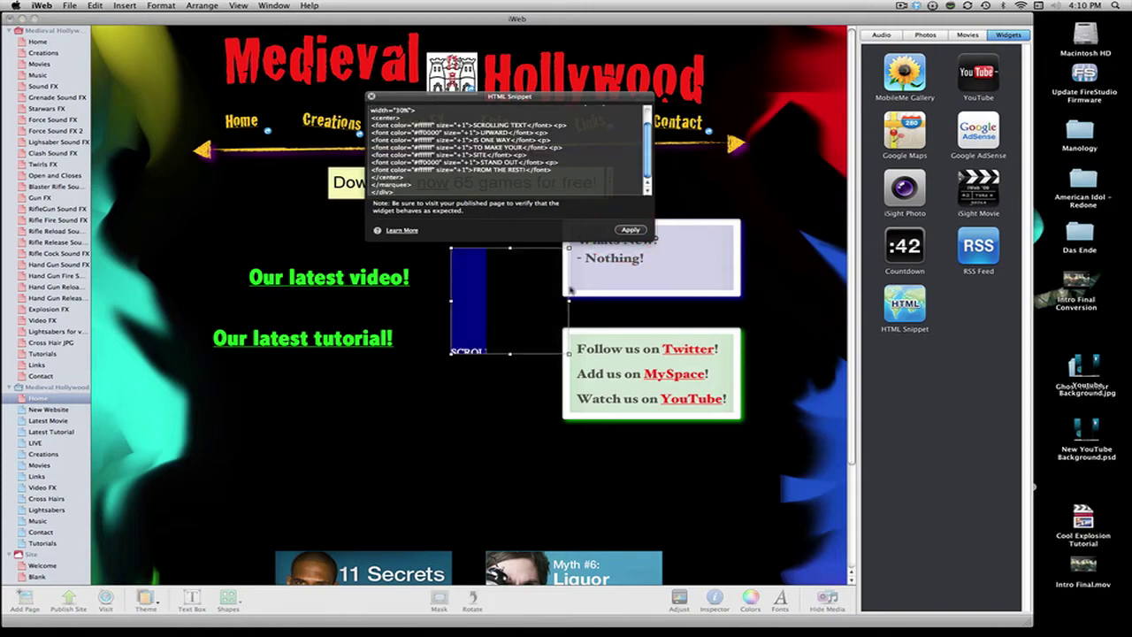
click(461, 453)
click(468, 363)
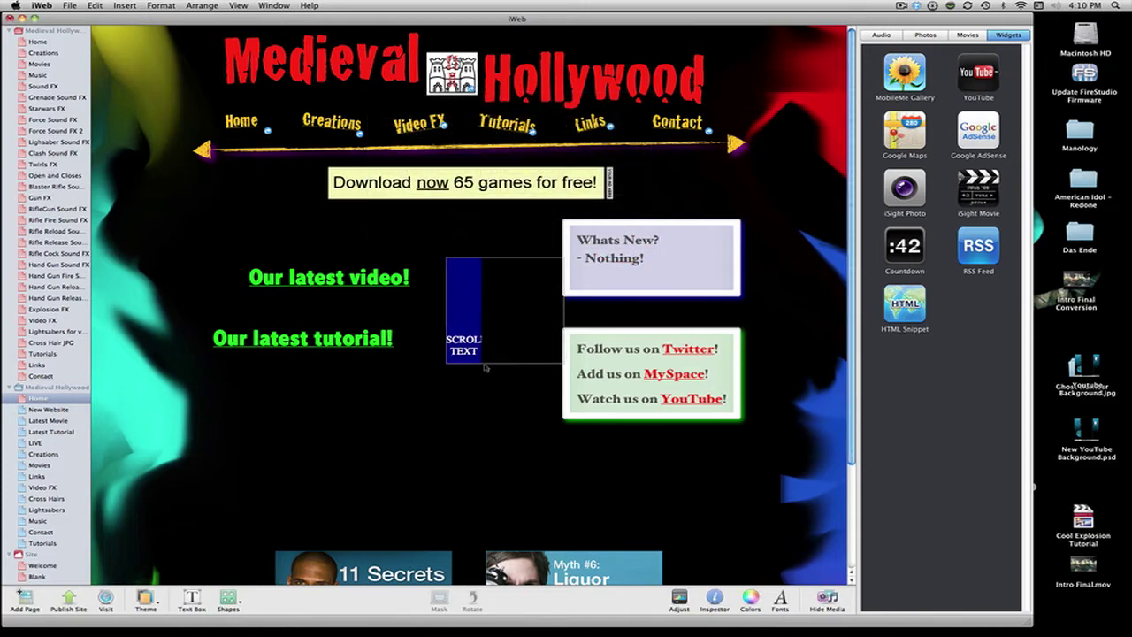
click(493, 397)
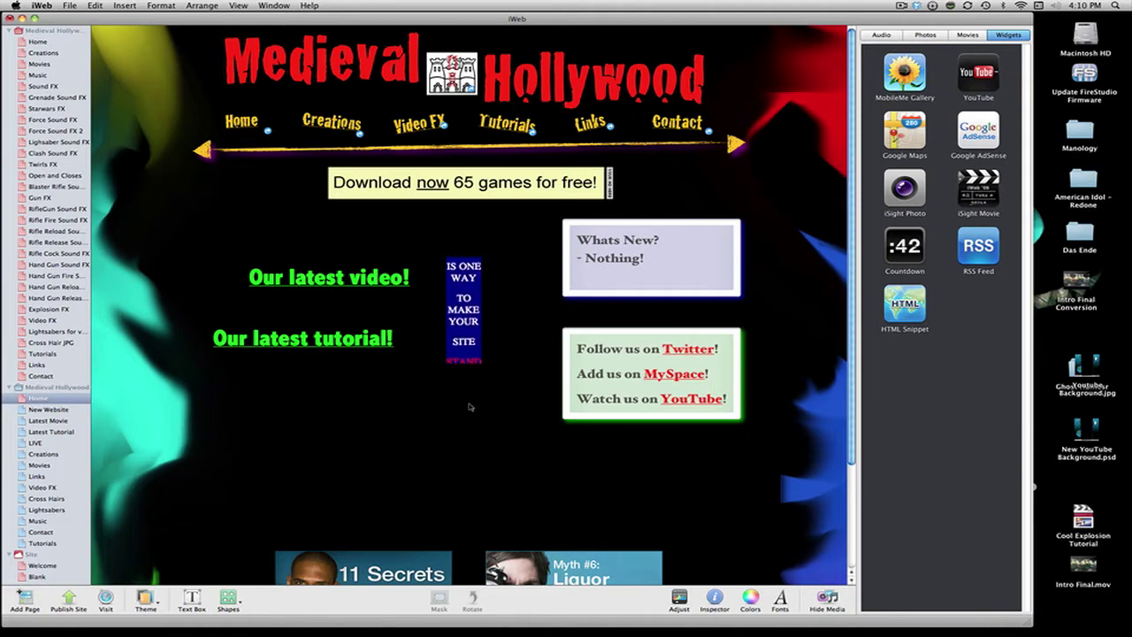
Change the marquee's width from 30% to 100% in the snippet code and apply.
double_click(496, 315)
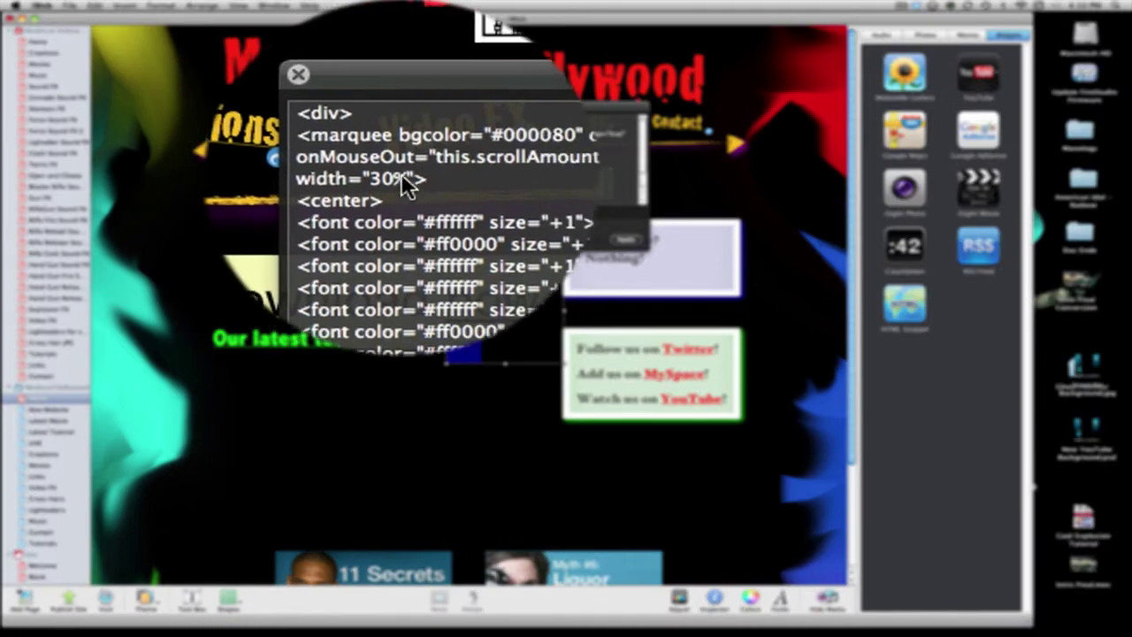
drag(397, 172, 376, 172)
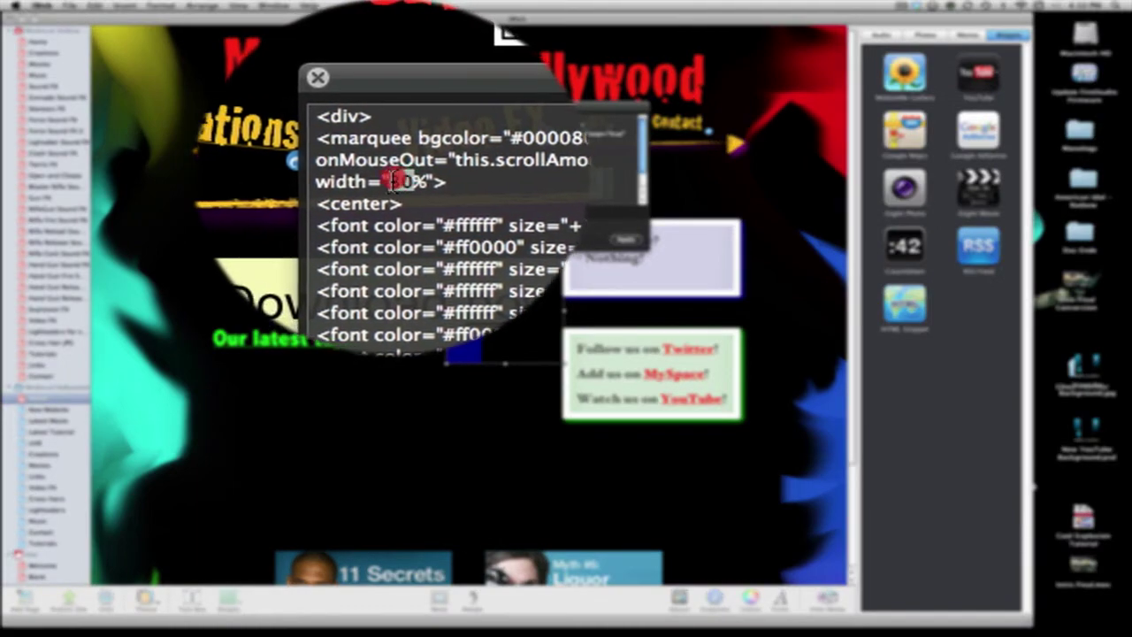
text(100)
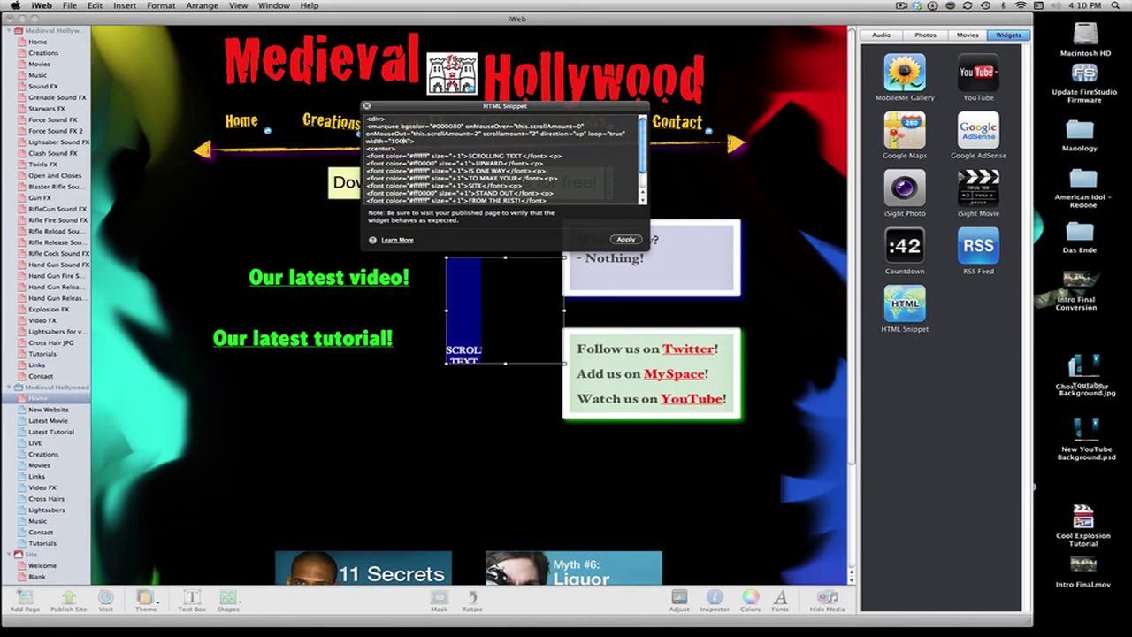
click(613, 240)
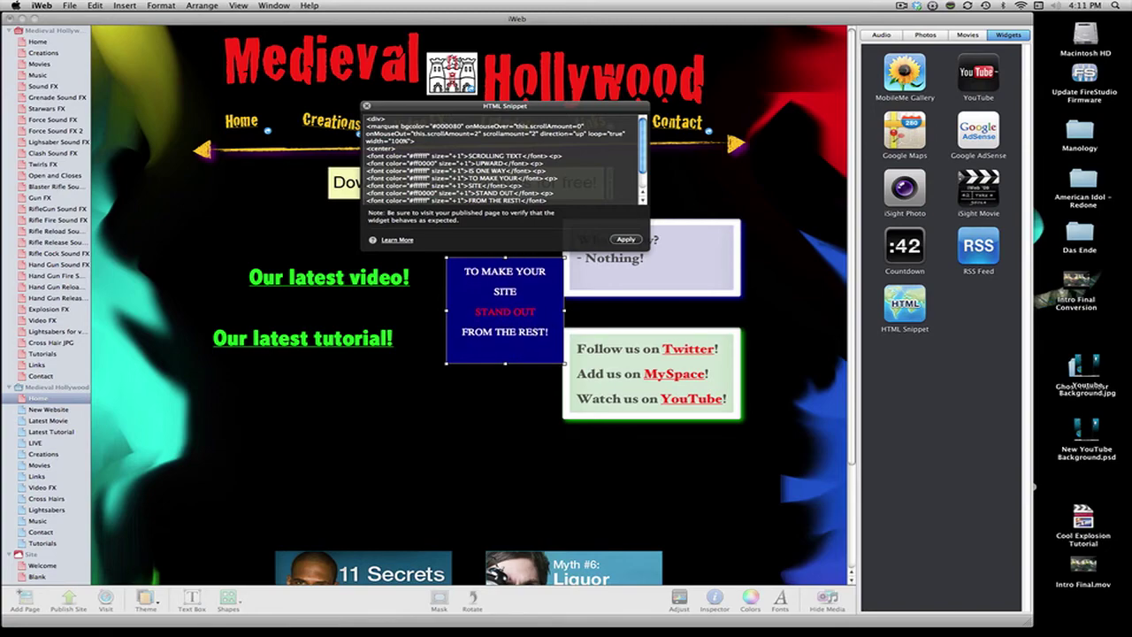
Change the marquee bgcolor from #000080 to #000000, apply it, and switch to Safari.
drag(439, 126, 459, 127)
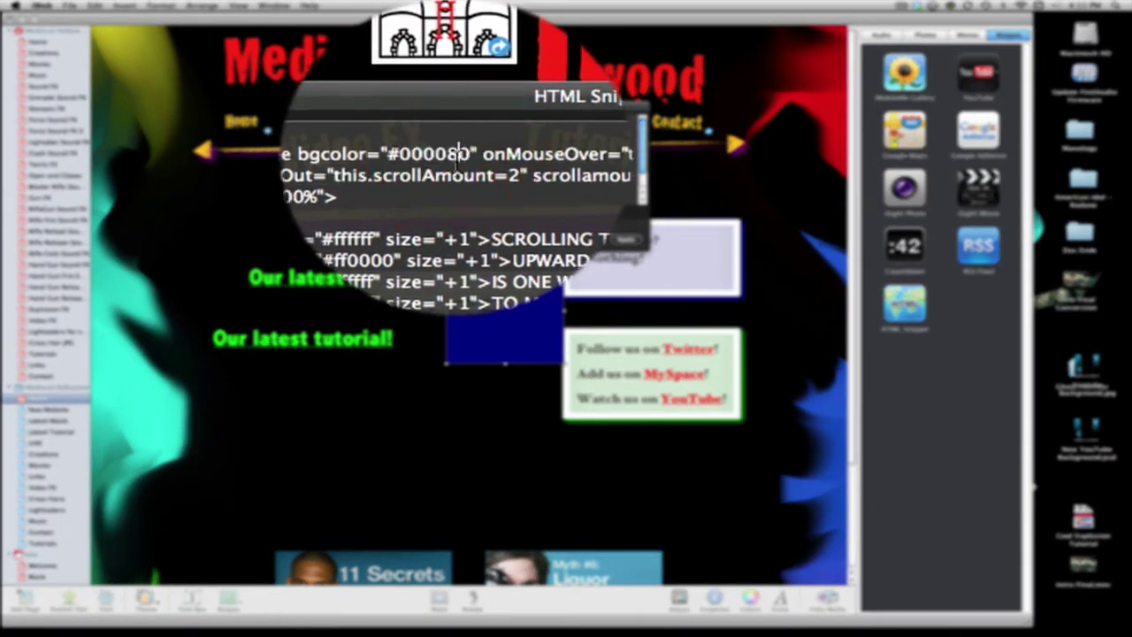
text(00)
key(BackSpace)
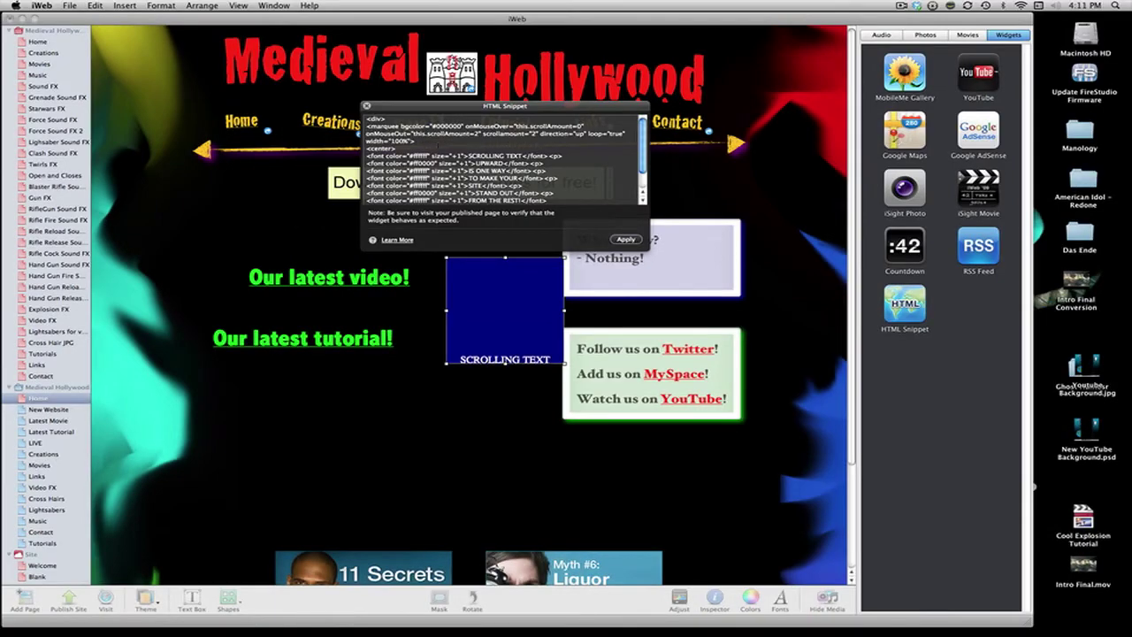
click(625, 238)
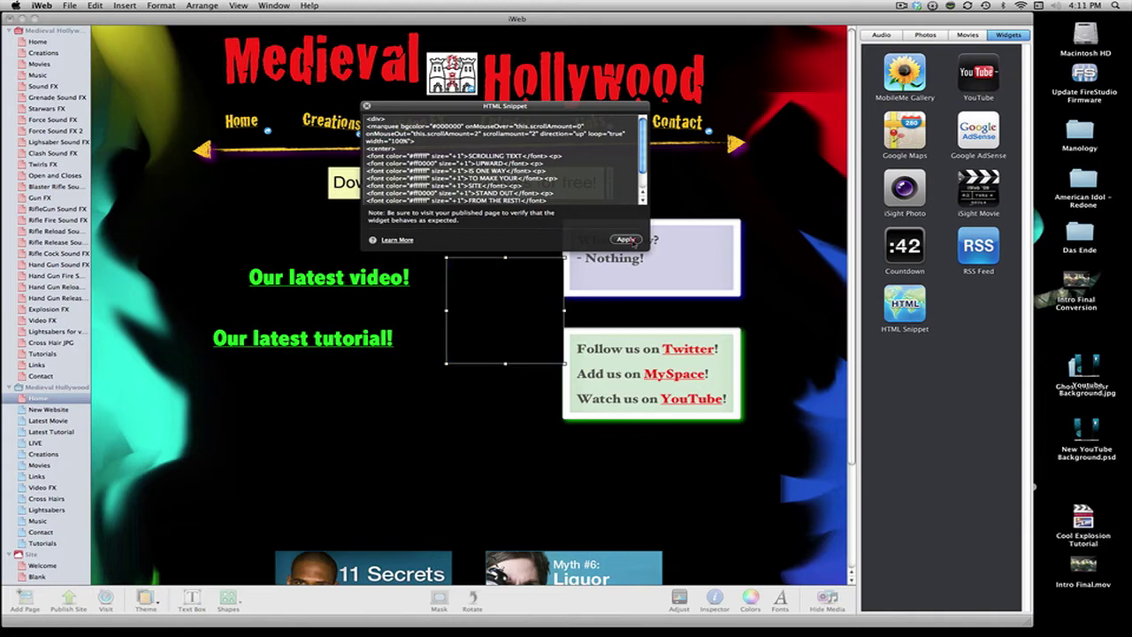
click(495, 315)
double_click(492, 320)
click(490, 397)
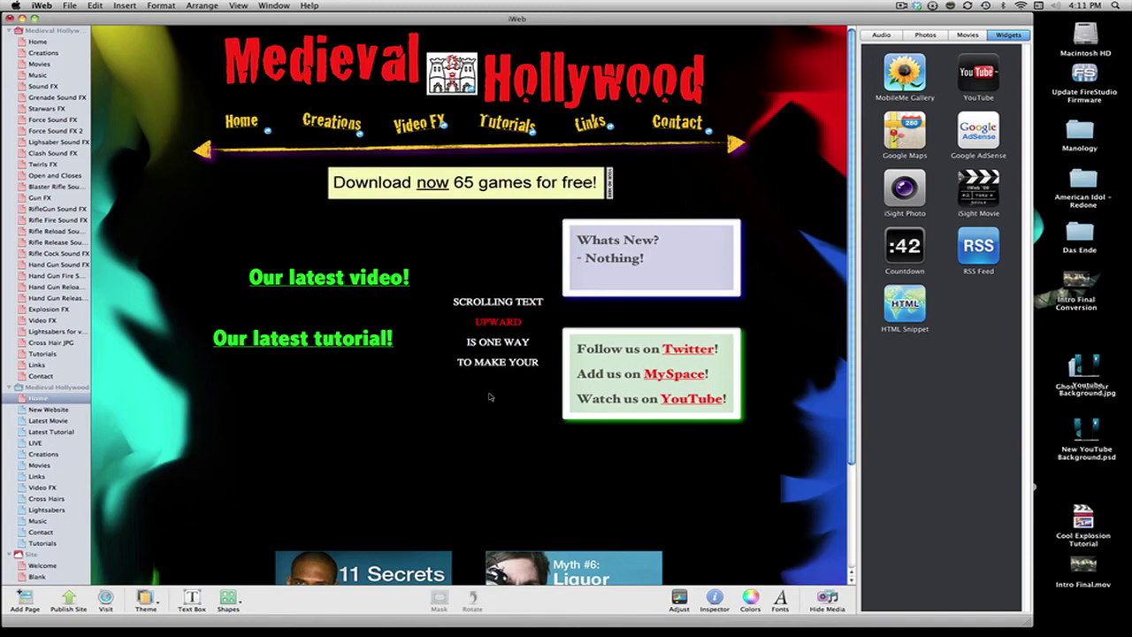
key(ctrl+Right)
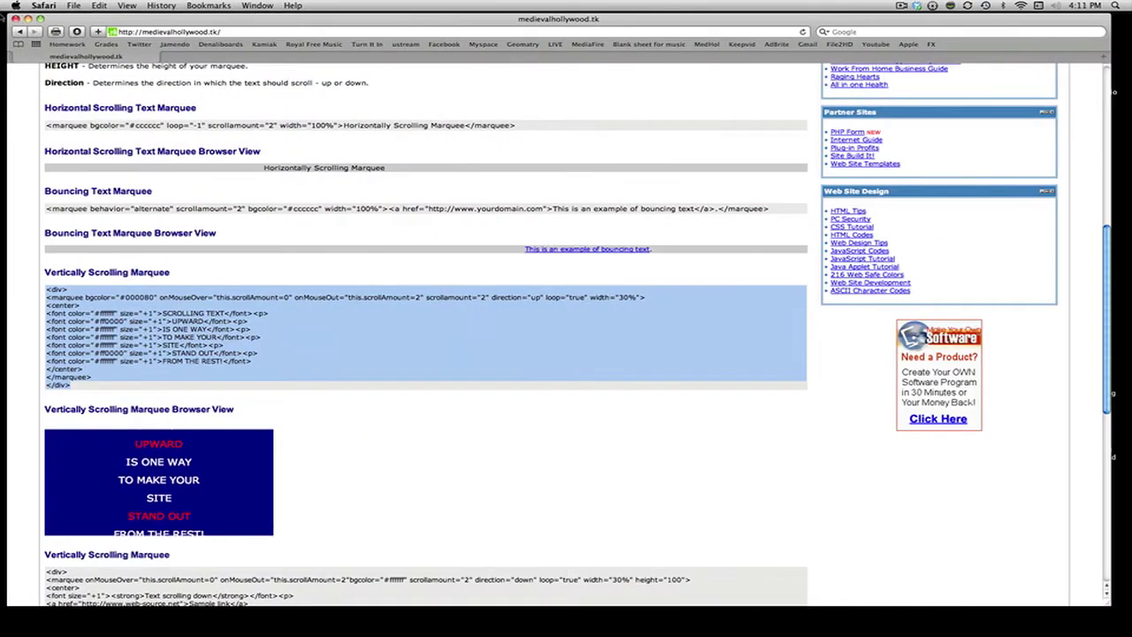
Go back in Safari to the Medieval Hollywood Links page.
click(20, 31)
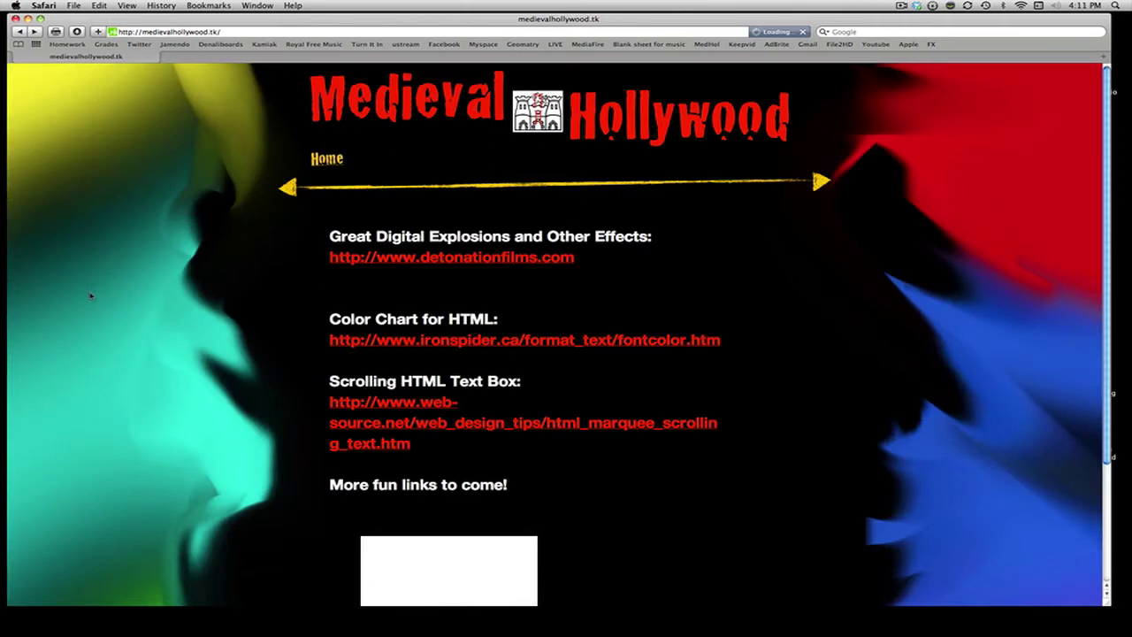
click(88, 294)
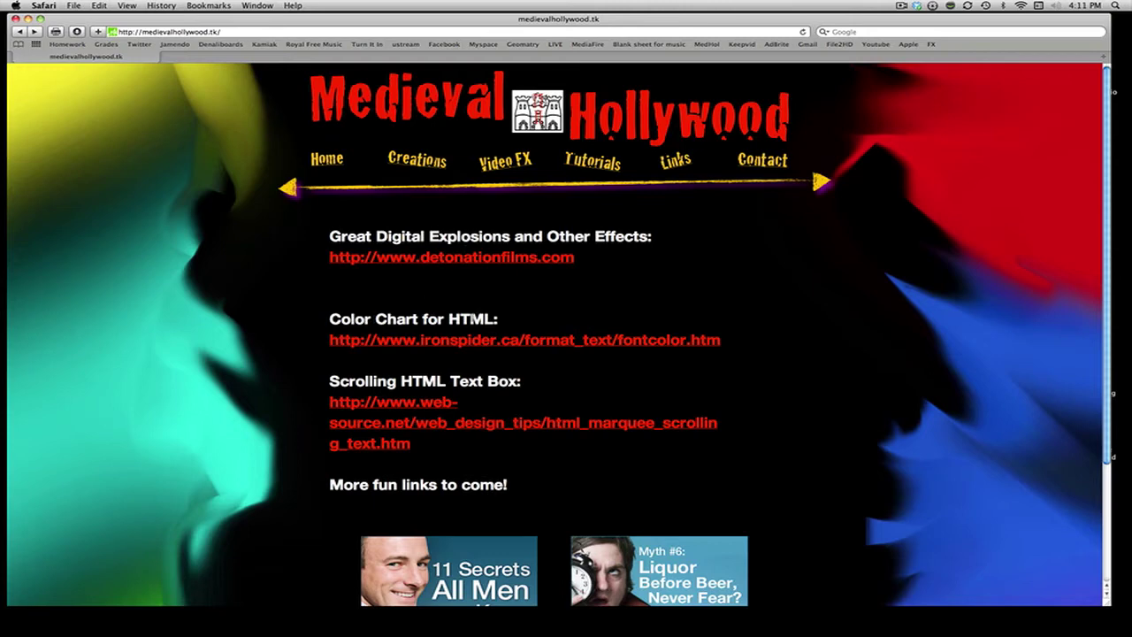
On the ironspider.ca colour chart, mix a darker green on the HSB slider and select hex #008815.
click(461, 345)
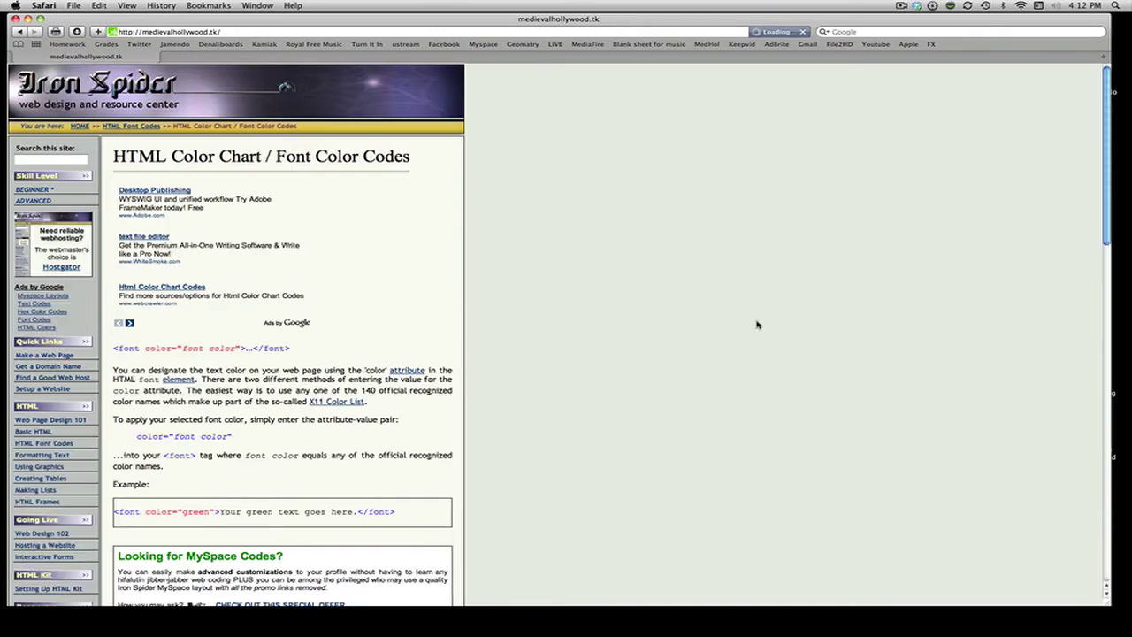
scroll(755, 320, down, 5)
scroll(756, 317, down, 10)
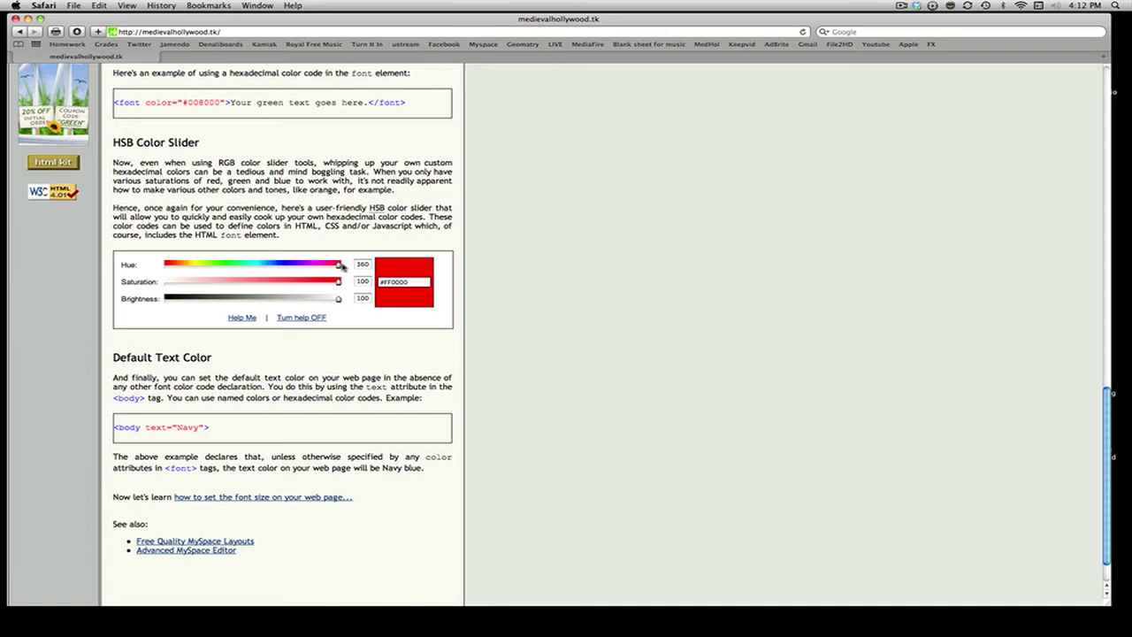
drag(338, 265, 227, 276)
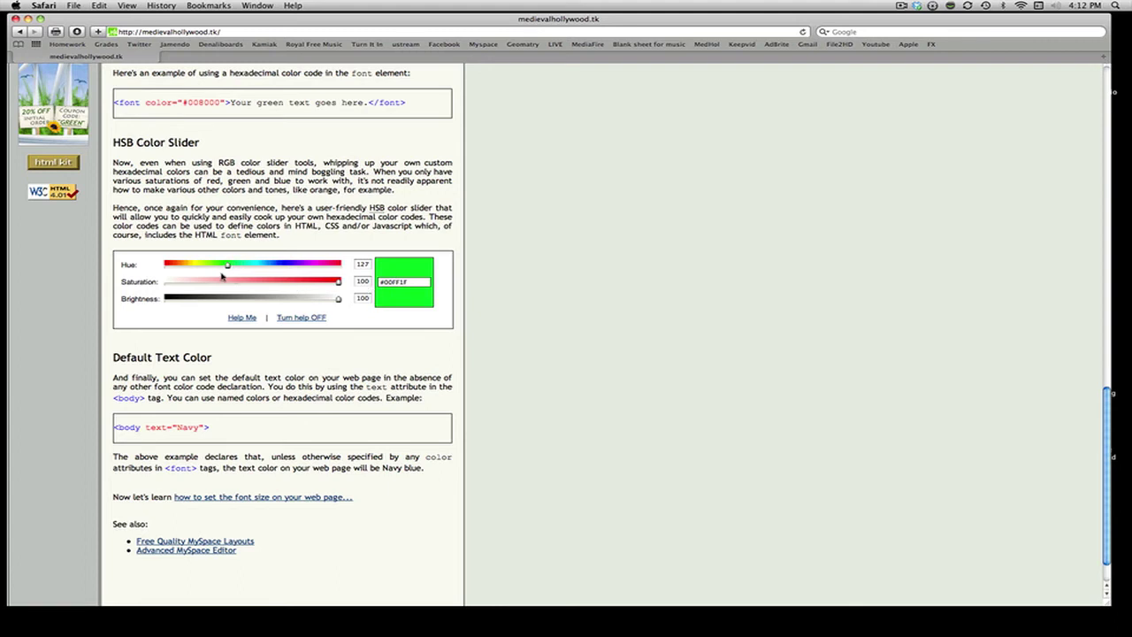
drag(339, 299, 292, 314)
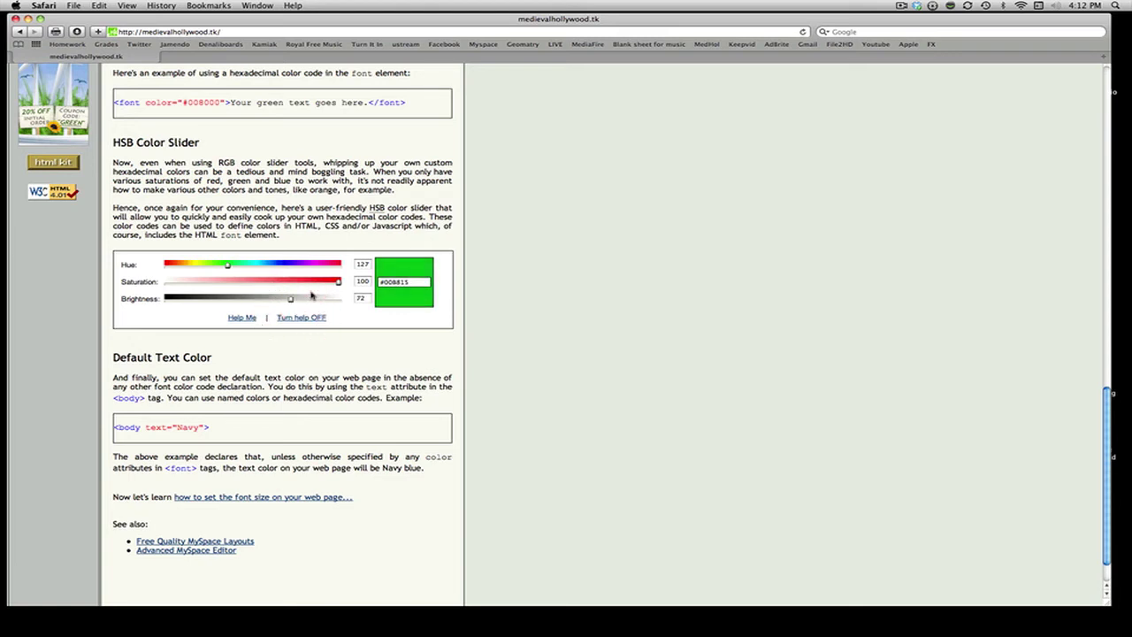
click(373, 281)
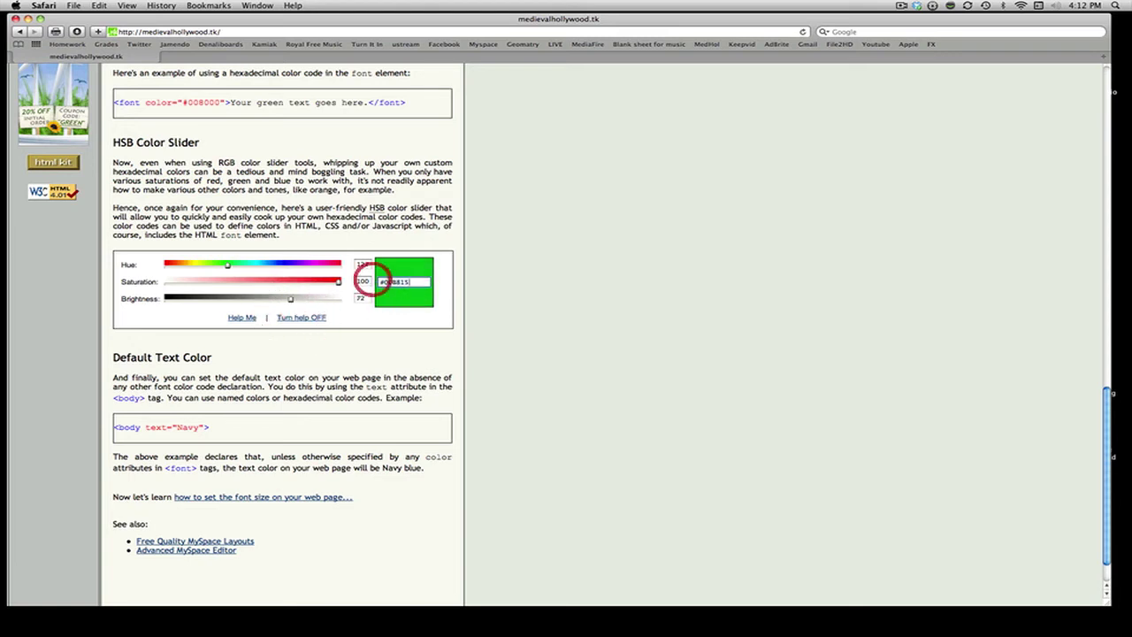
double_click(381, 282)
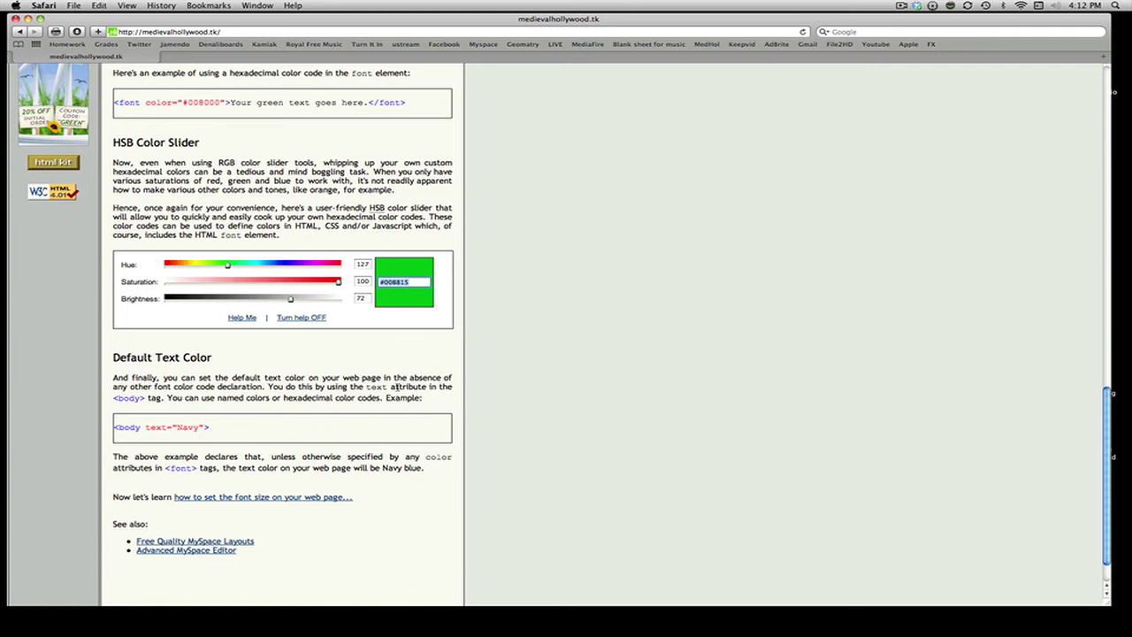
key(super+Tab)
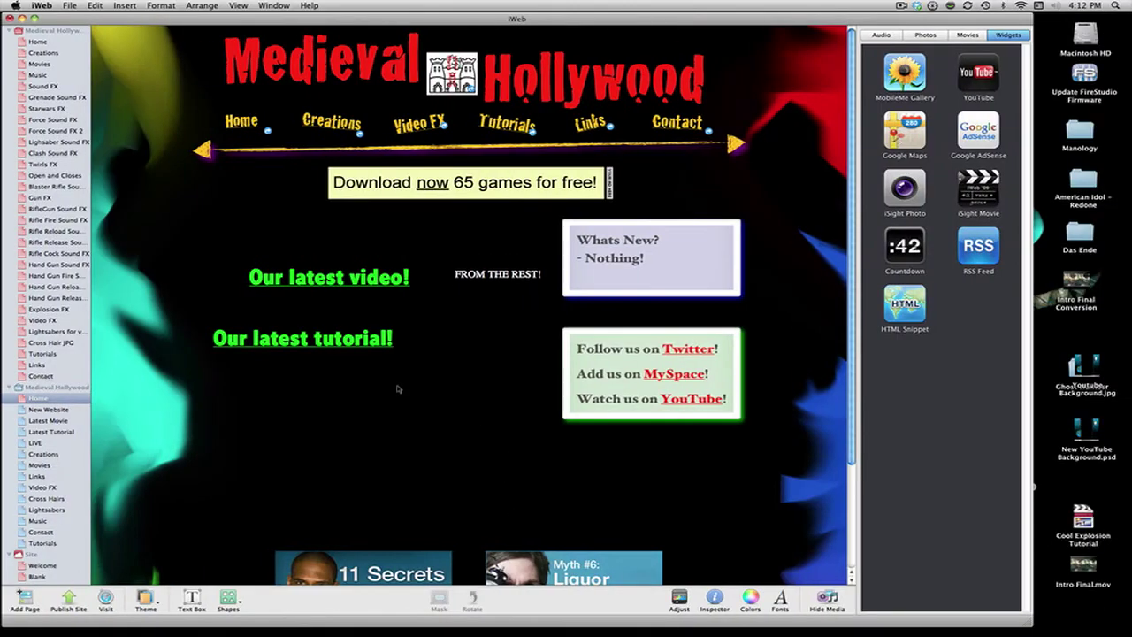
Replace the snippet's bgcolor #000000 with #008815 and apply the green background.
click(497, 324)
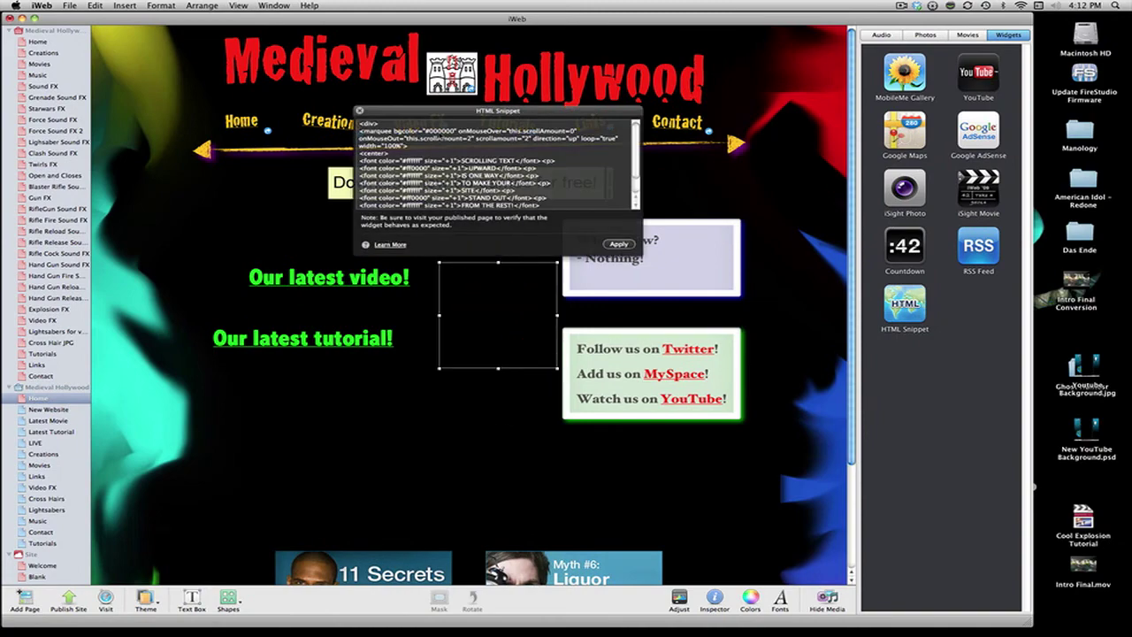
double_click(434, 131)
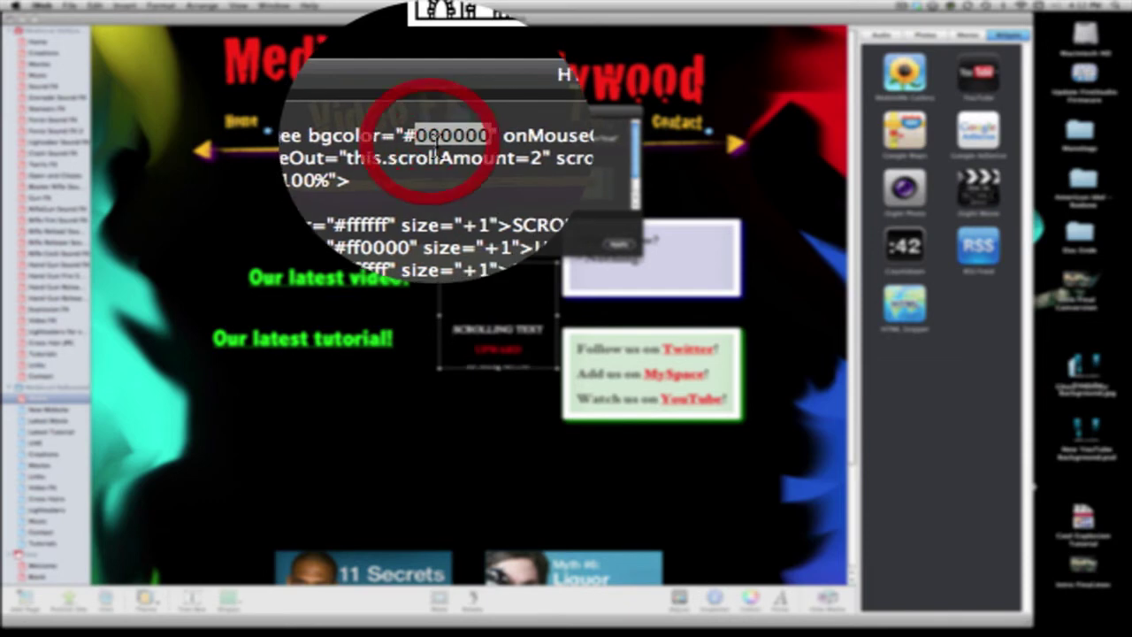
click(433, 151)
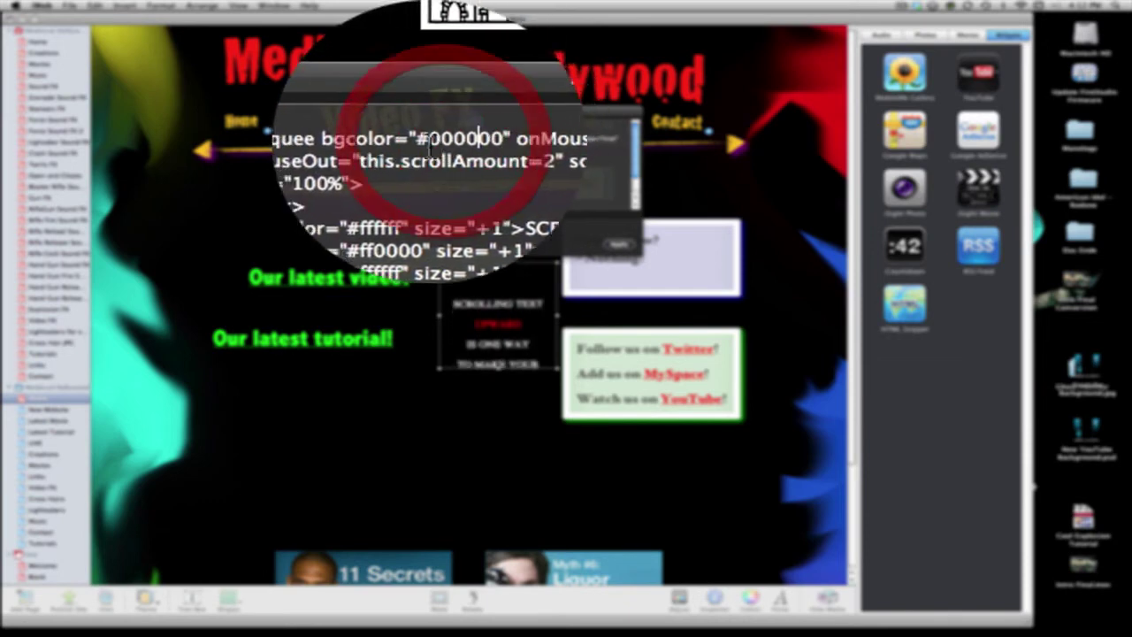
drag(416, 142, 454, 142)
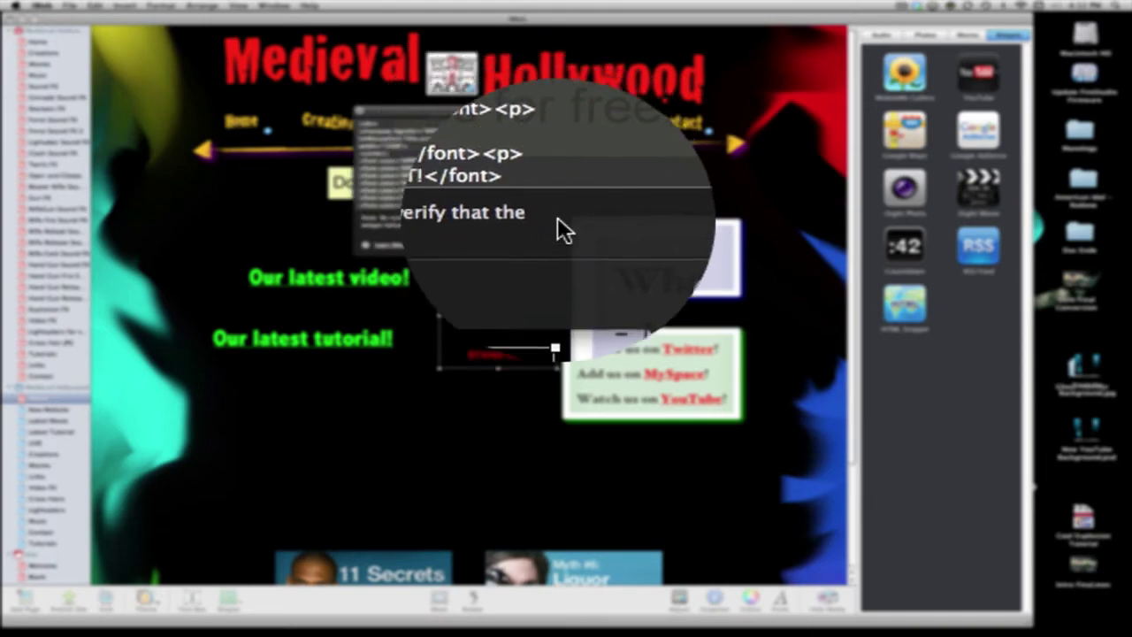
click(622, 244)
click(455, 401)
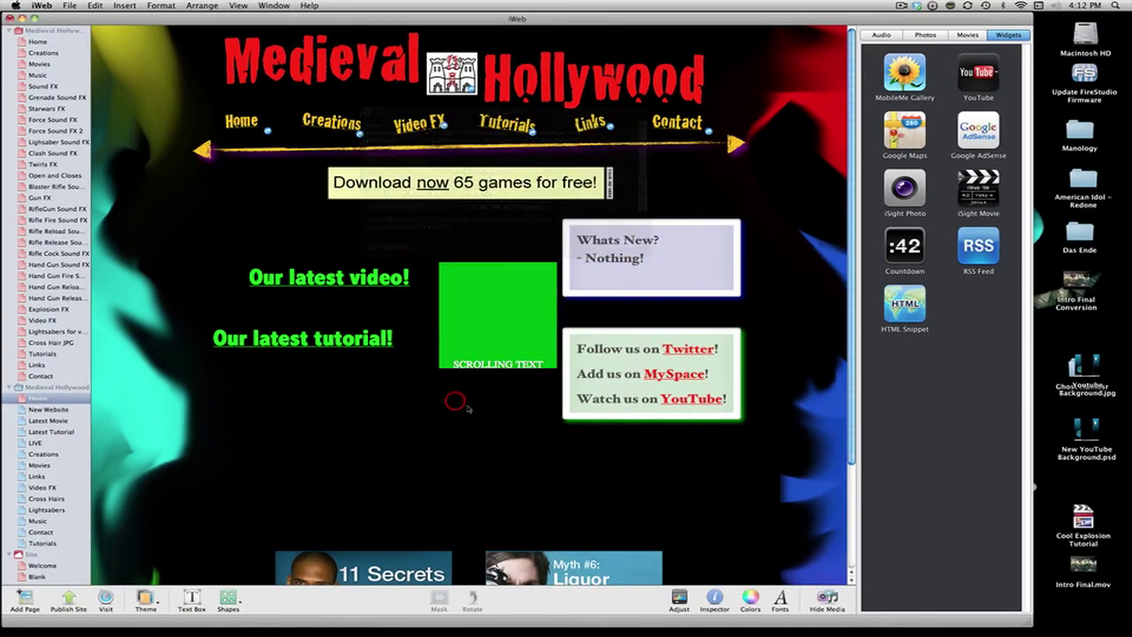
click(473, 357)
click(477, 383)
click(488, 349)
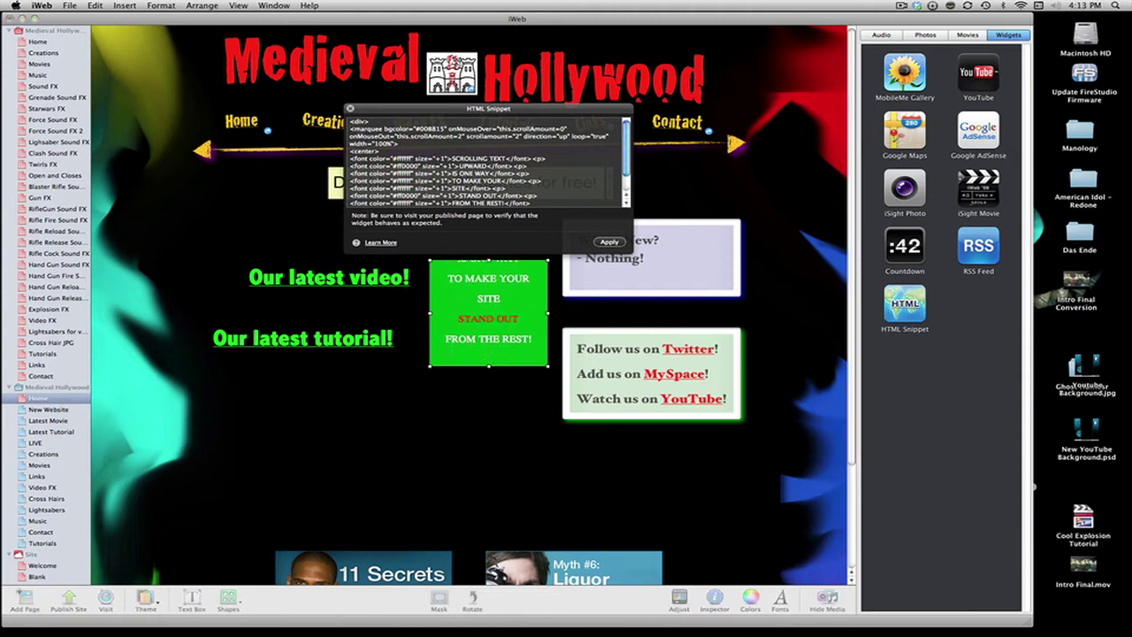
Change the first font colour from #ffffff to #000000 so SCROLLING TEXT turns black.
drag(416, 158, 352, 158)
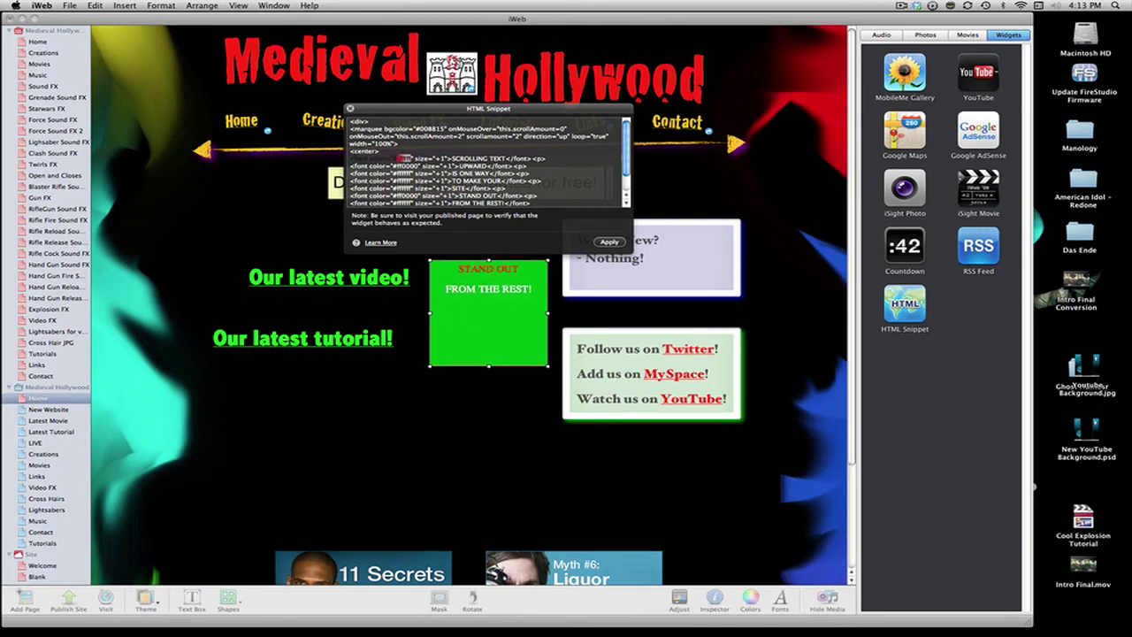
text(f)
key(BackSpace)
text(000000)
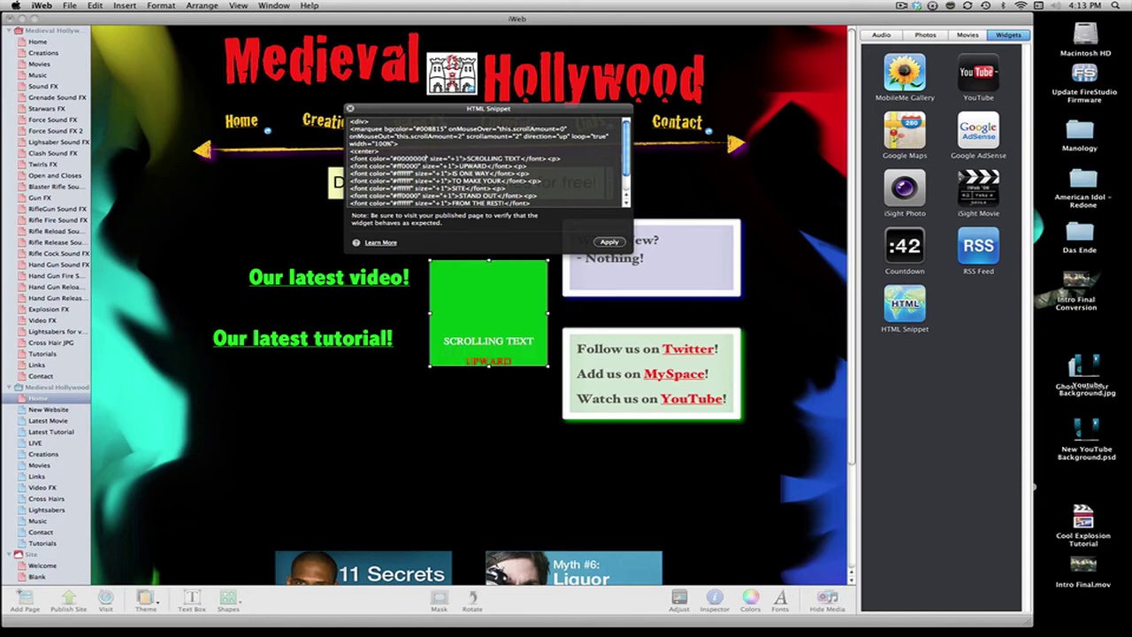
click(609, 241)
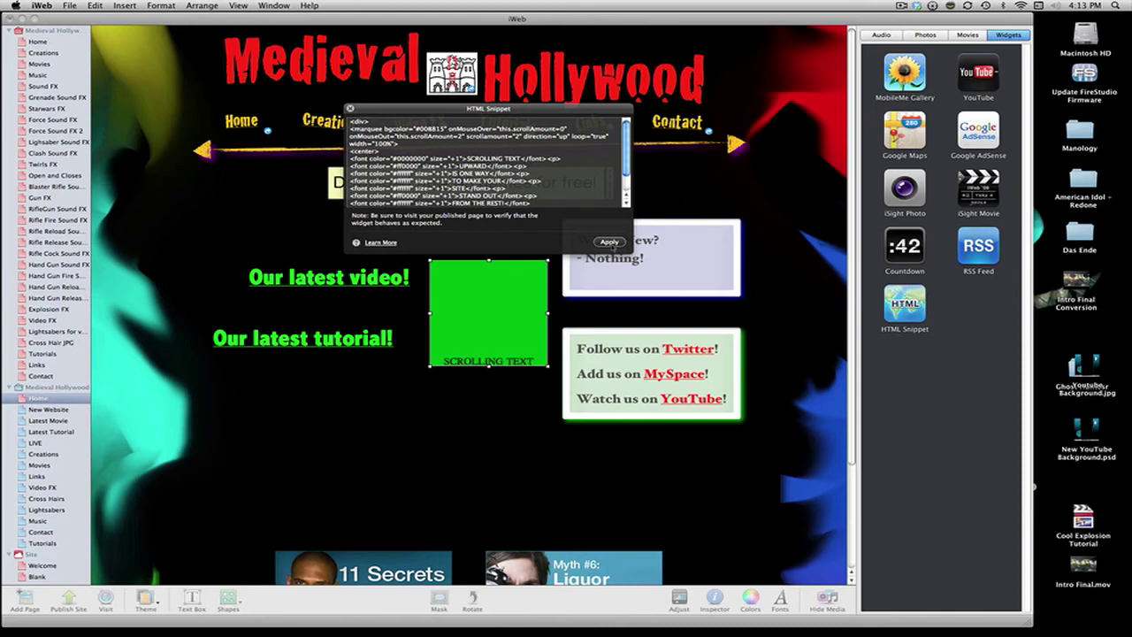
click(485, 426)
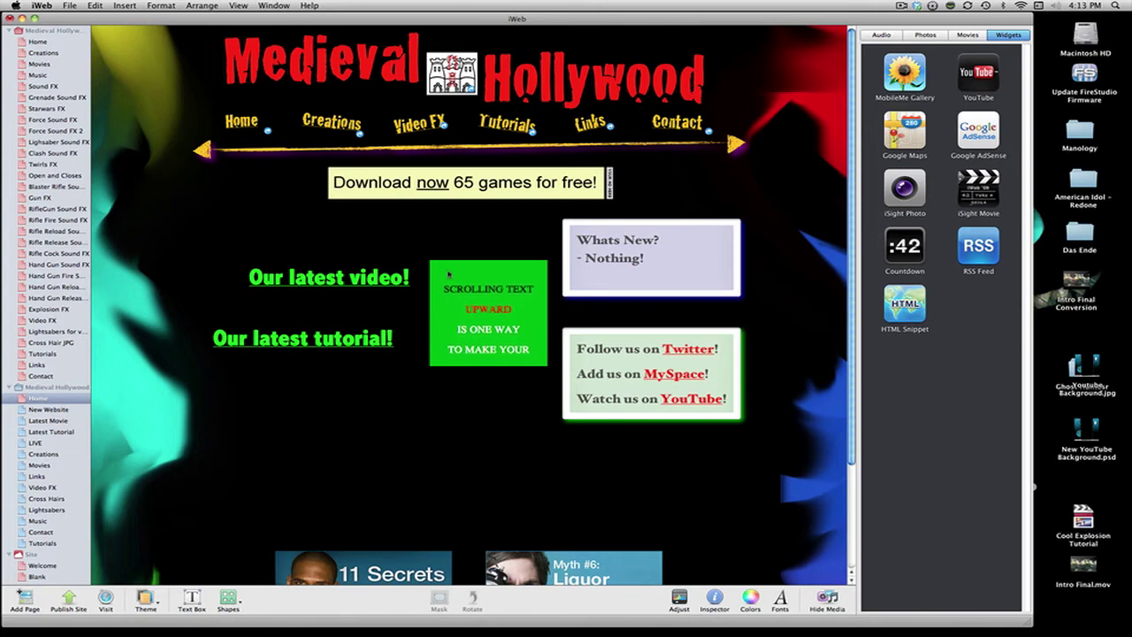
Replace the marquee lines SCROLLING TEXT, UPWARD and IS ONE WAY with I, Enjoy and Baseball.
double_click(487, 353)
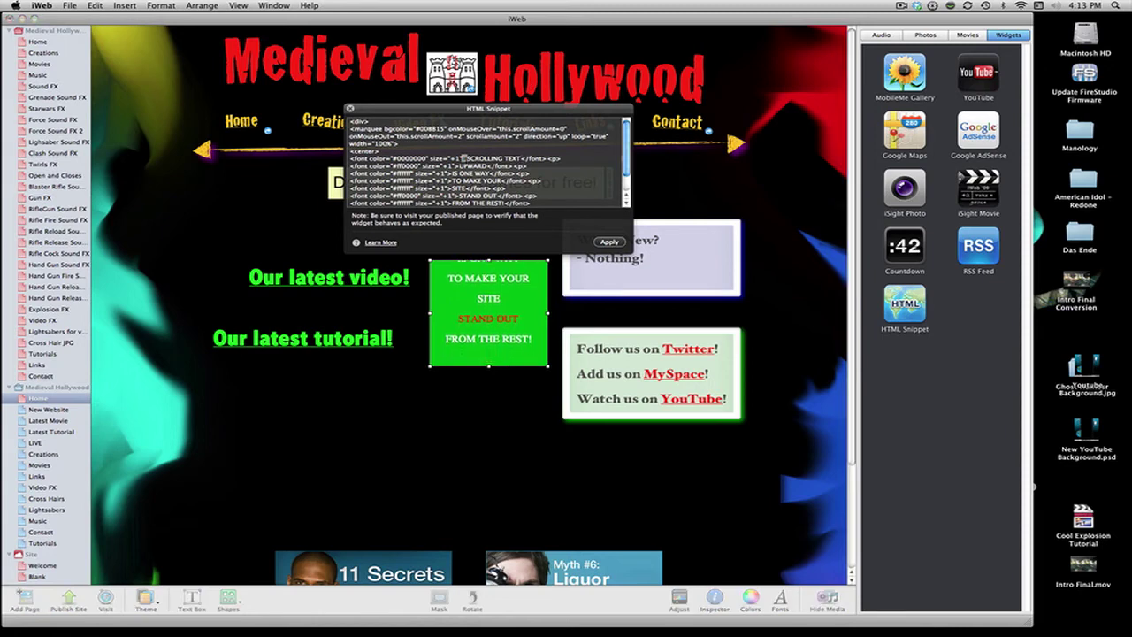
drag(466, 158, 528, 161)
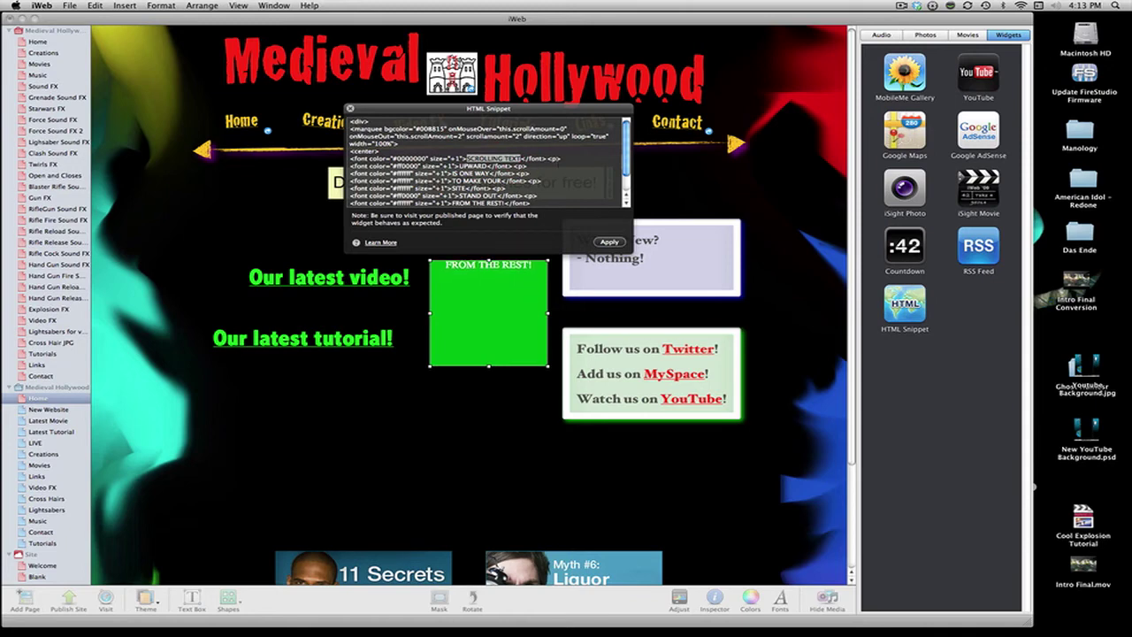
key(BackSpace)
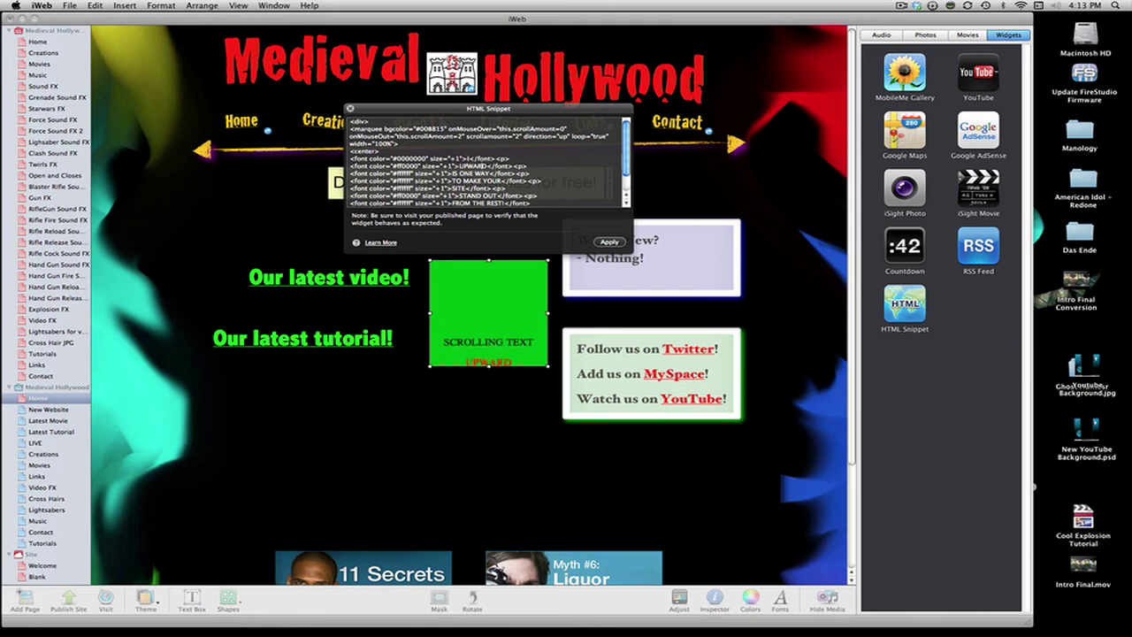
key(BackSpace)
key(BackSpace)
key(BackSpace)
key(BackSpace)
key(BackSpace)
key(BackSpace)
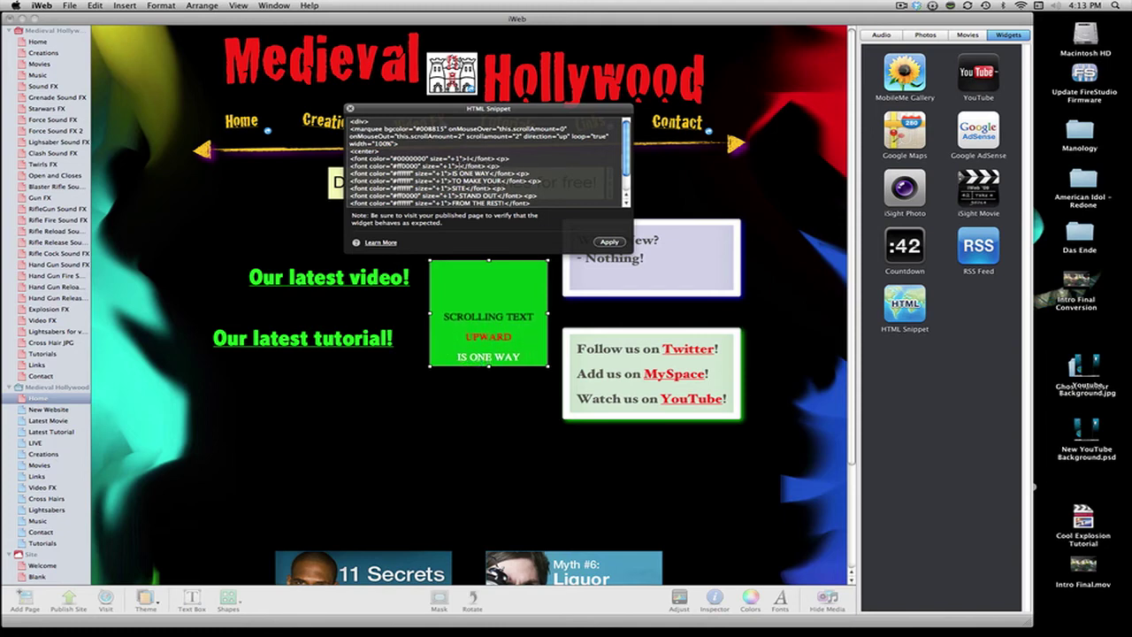
text(Enjoy)
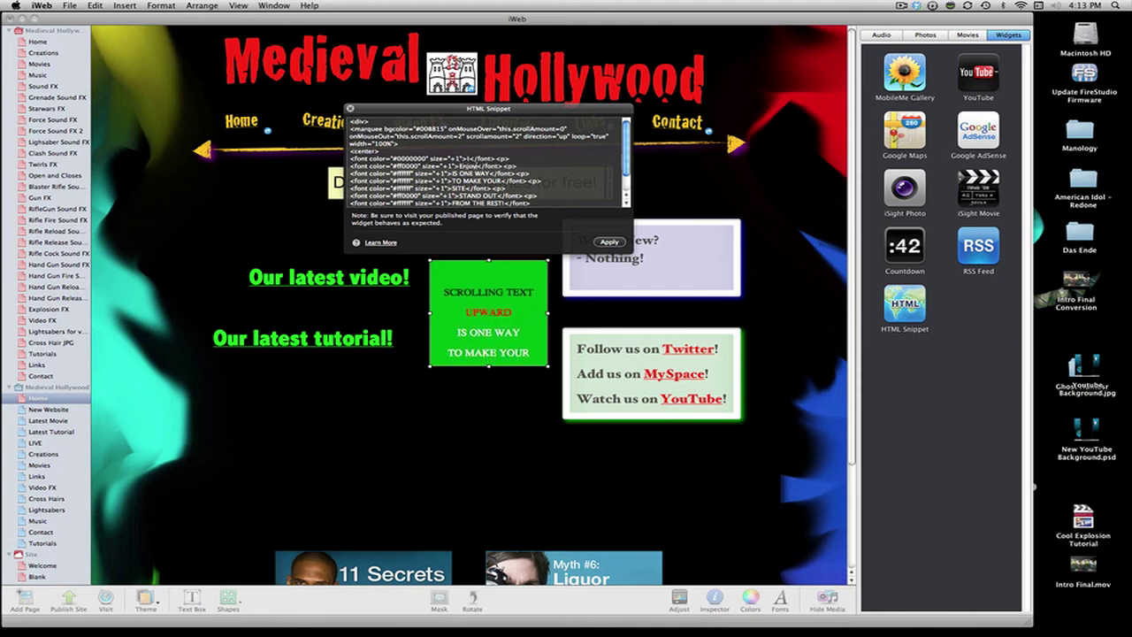
key(BackSpace)
key(BackSpace)
key(BackSpace)
key(BackSpace)
key(BackSpace)
key(BackSpace)
key(BackSpace)
key(BackSpace)
key(BackSpace)
key(BackSpace)
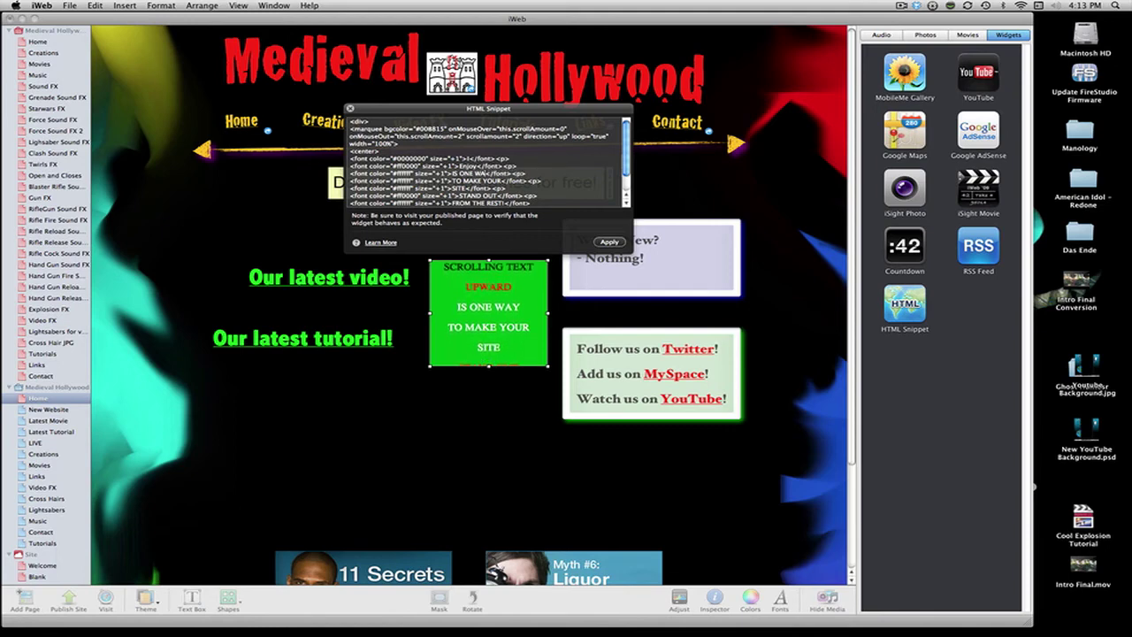
text(Baseball)
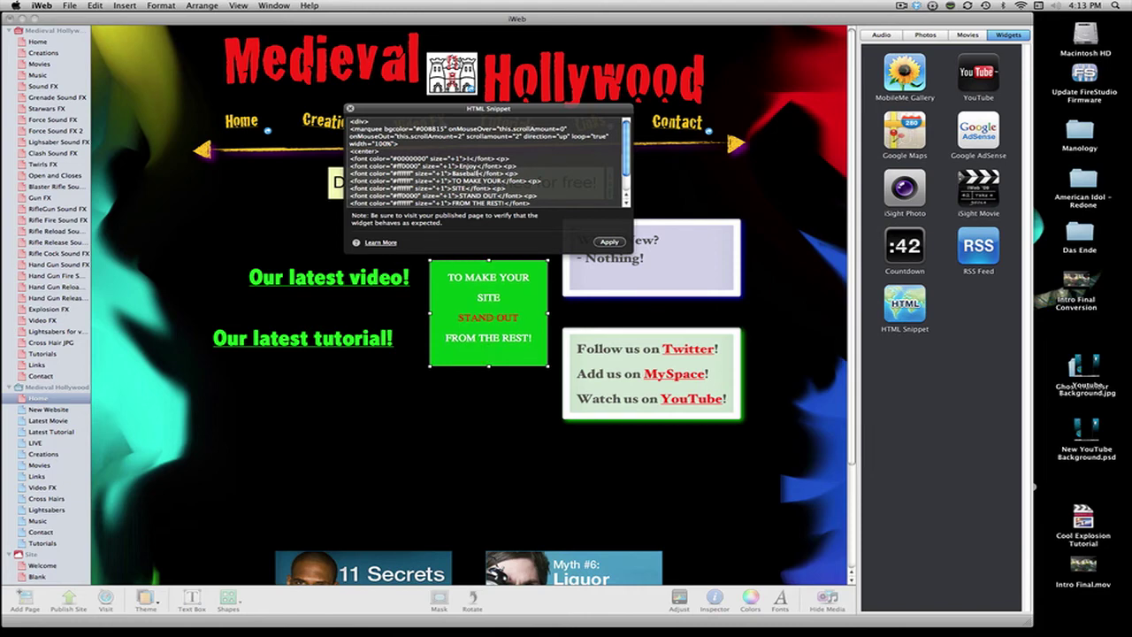
click(609, 241)
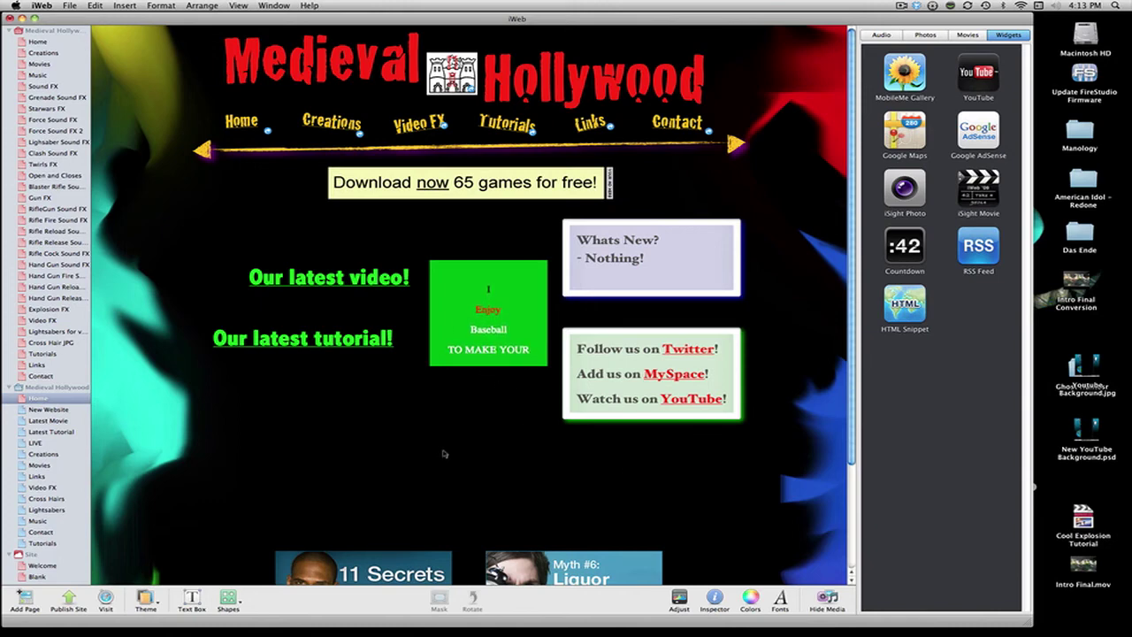
Open the marquee's HTML Snippet code and copy the STAND OUT and FROM THE REST! font lines.
click(496, 352)
double_click(496, 352)
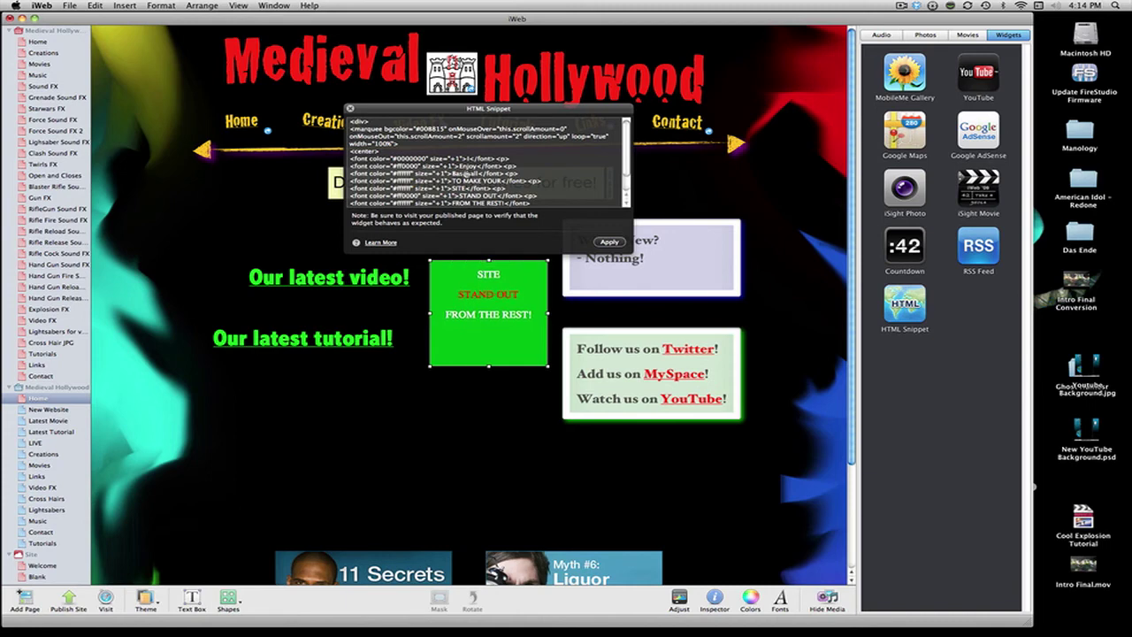
drag(500, 182, 450, 180)
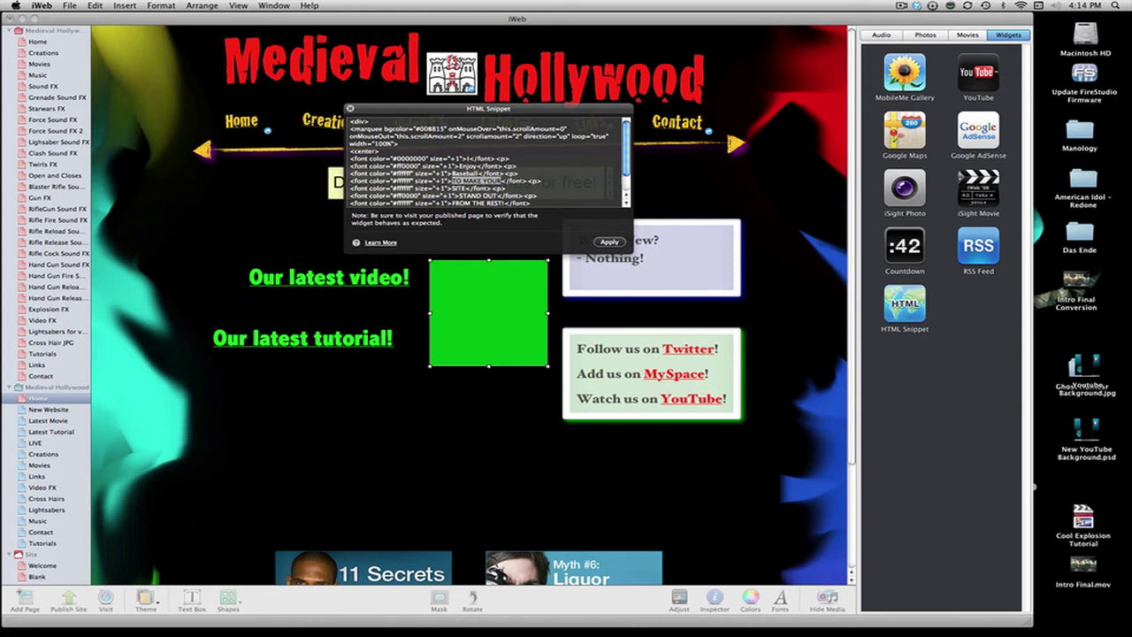
scroll(486, 161, down, 2)
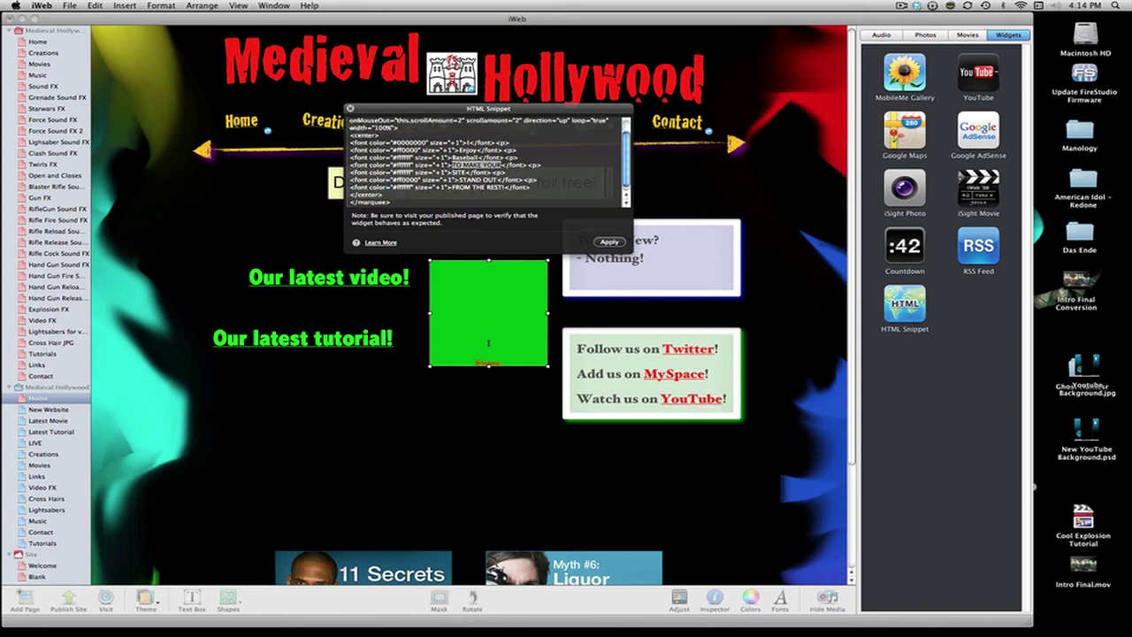
drag(531, 181, 351, 181)
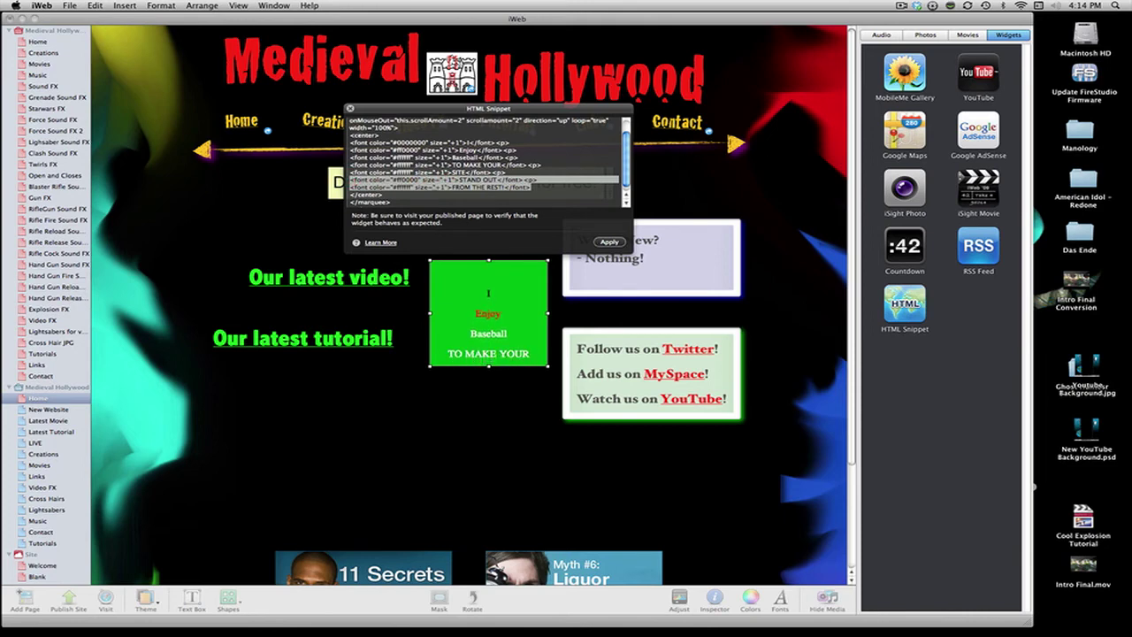
Paste another STAND OUT / FROM THE REST! pair at the end and apply the code to the marquee.
click(502, 186)
text(<font color="#ff0000" size="+1">STAND OUT</font><p> <font color="#ffffff" size="+1">FROM THE REST!</font>)
text(<font color="#ff0000" size="+1">STAND OUT</font><p> <font color="#ffffff" size="+1">FROM THE REST!</font>)
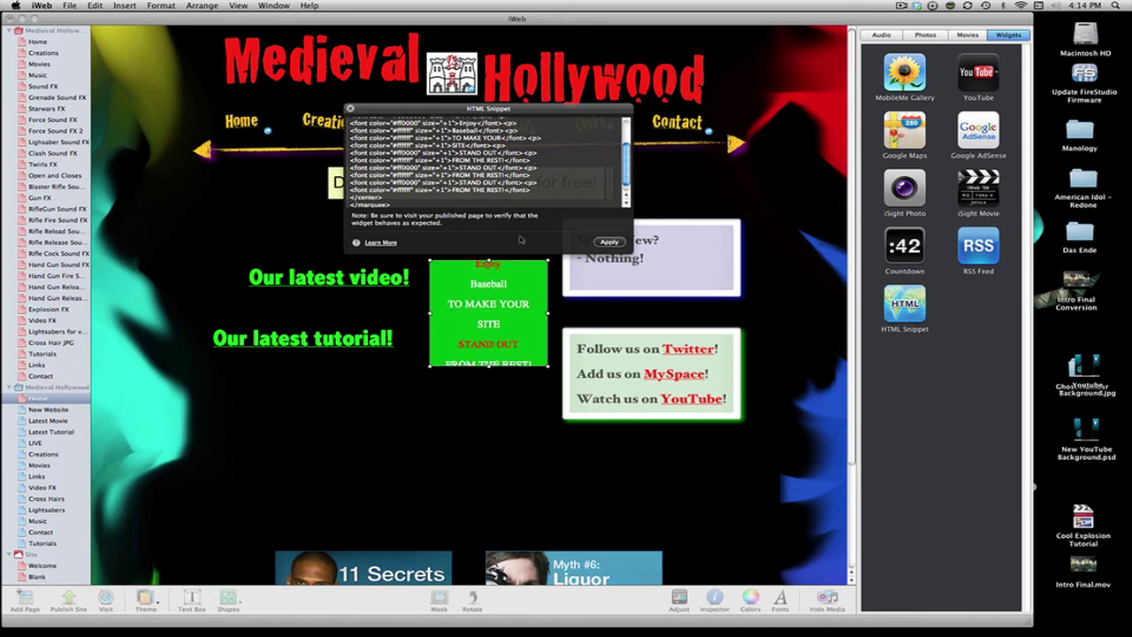
click(609, 242)
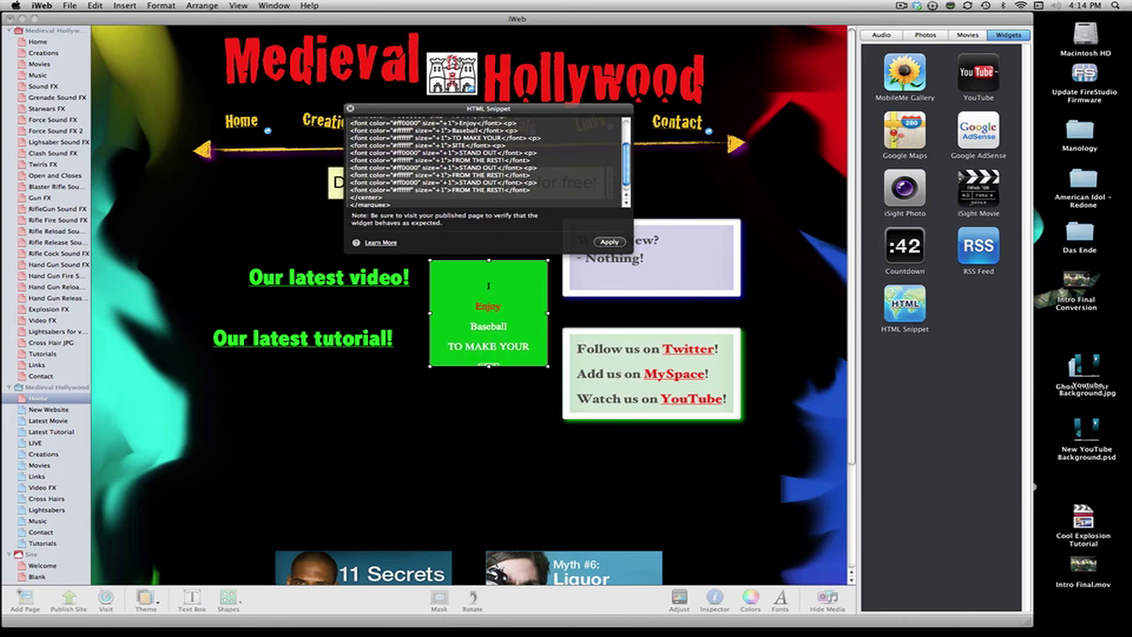
click(526, 459)
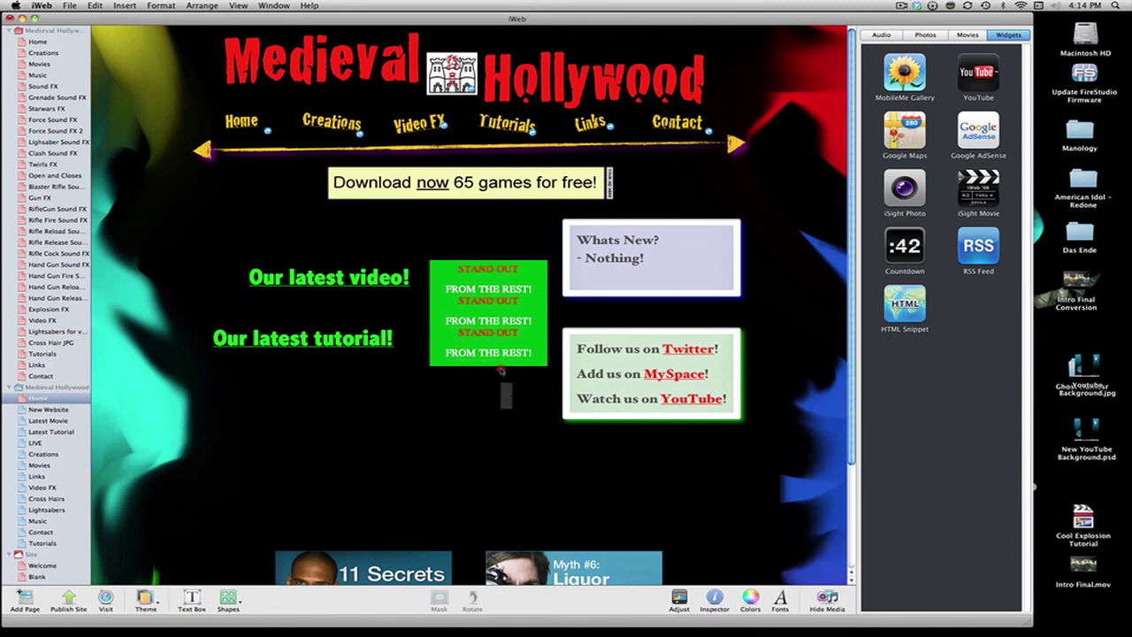
double_click(505, 347)
Change the first font line from size="+1" to size="+5" to enlarge the black I, and apply it.
scroll(523, 146, down, 3)
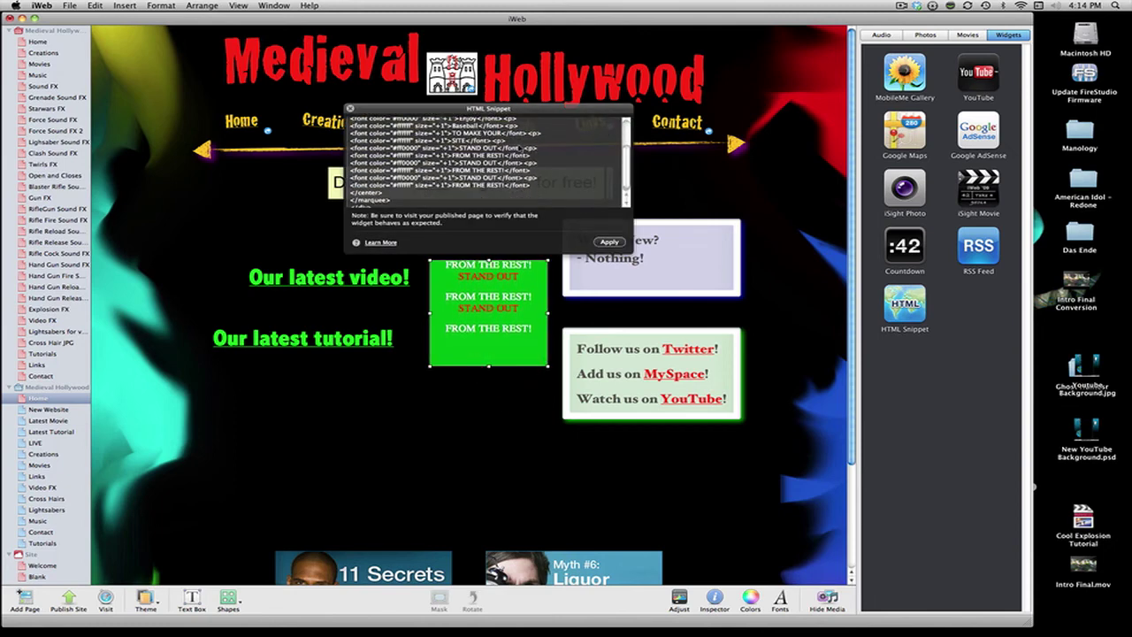
scroll(537, 201, down, 1)
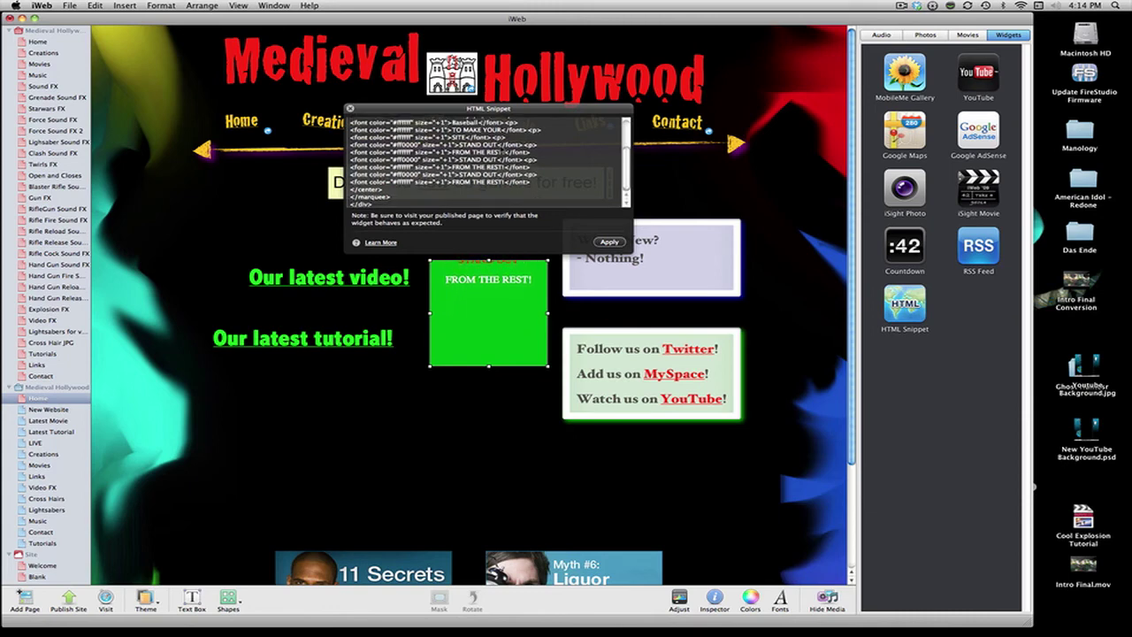
scroll(487, 159, up, 2)
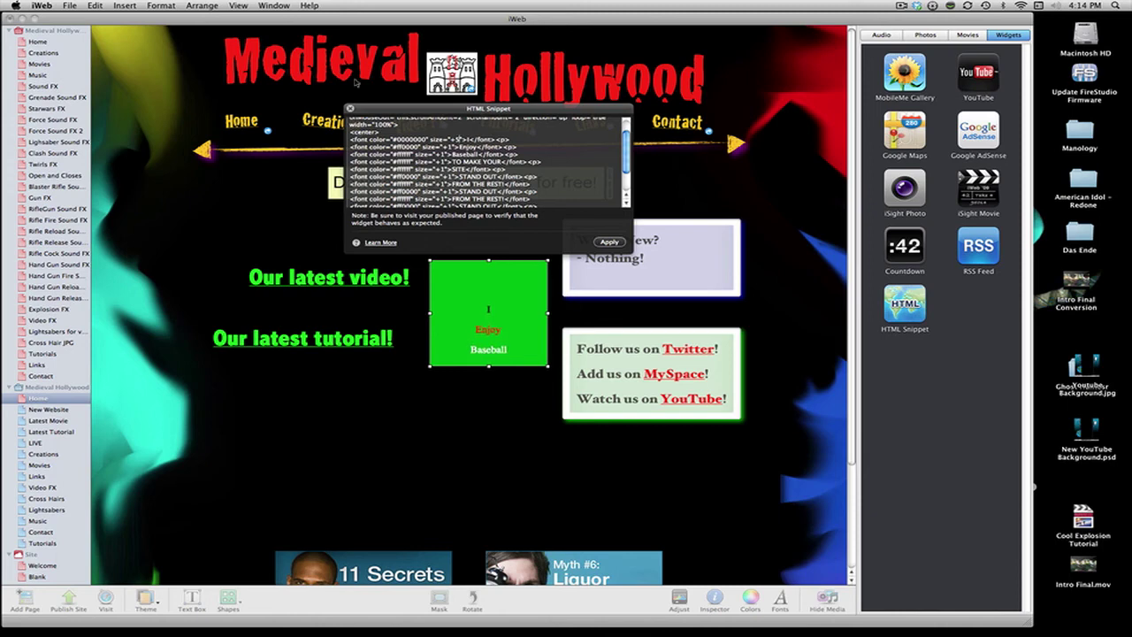
click(609, 241)
click(512, 469)
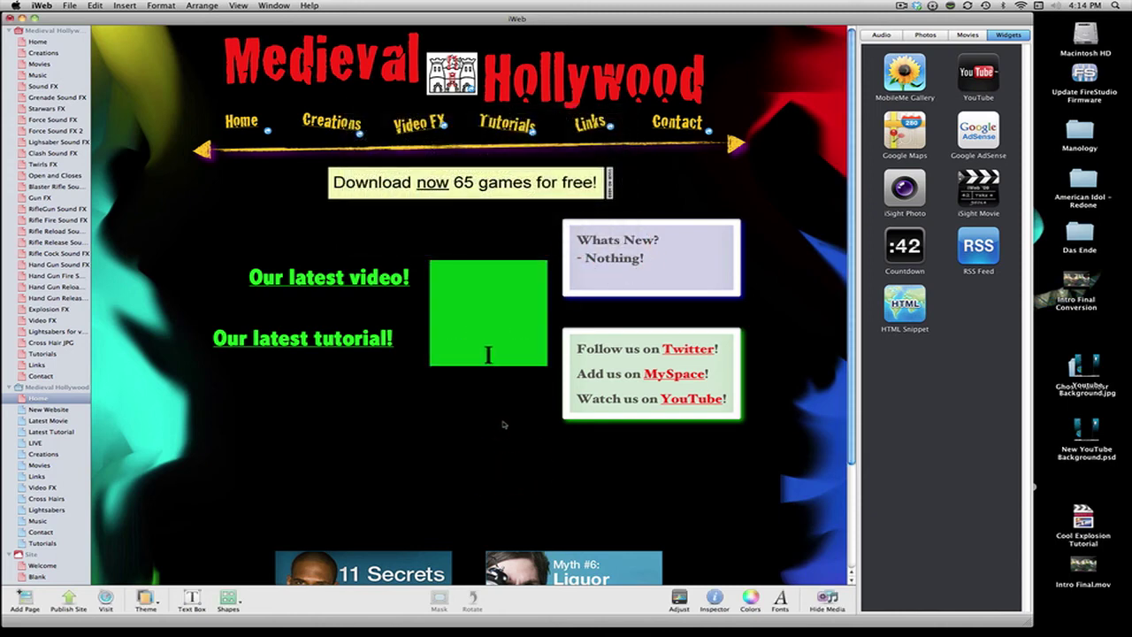
Reopen the snippet code to review the three STAND OUT / FROM THE REST! pairs.
double_click(492, 343)
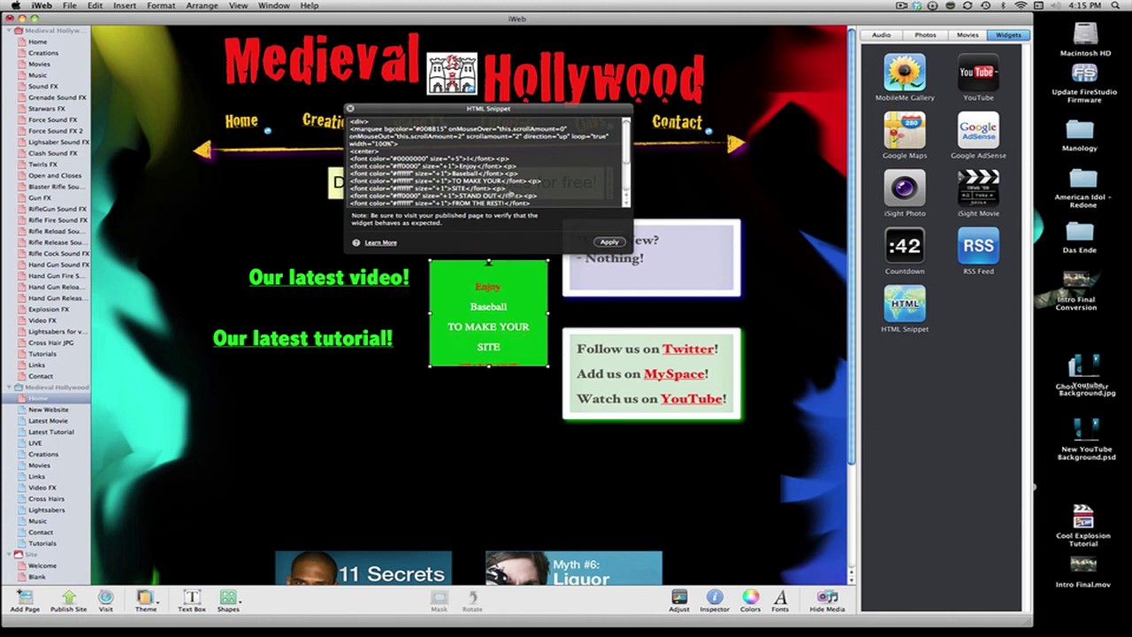
scroll(486, 164, down, 5)
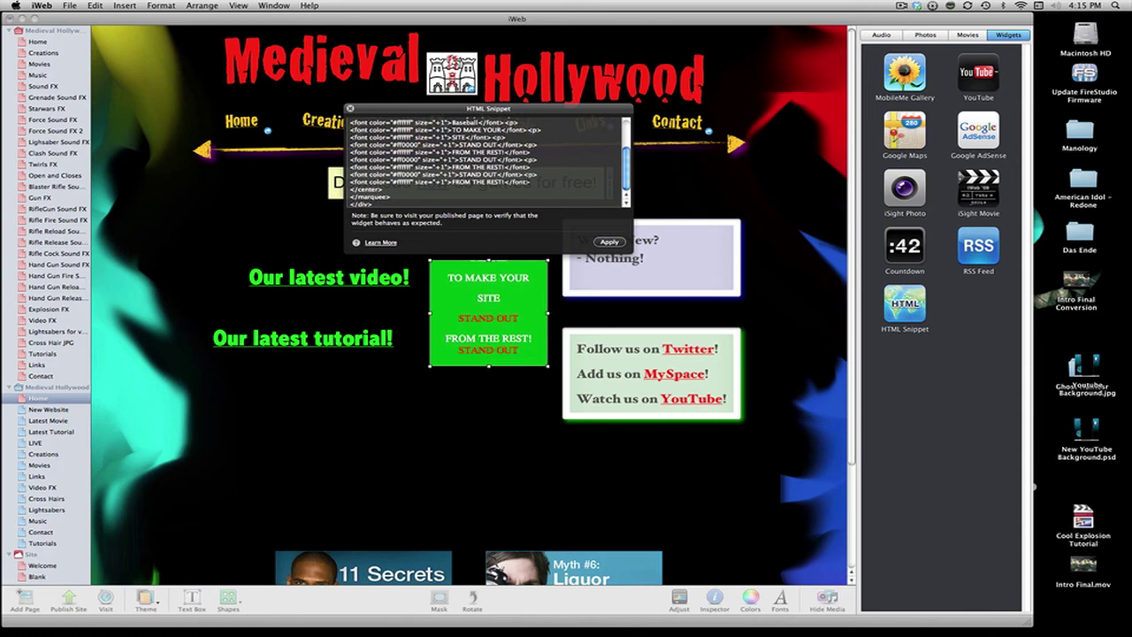
scroll(486, 163, up, 5)
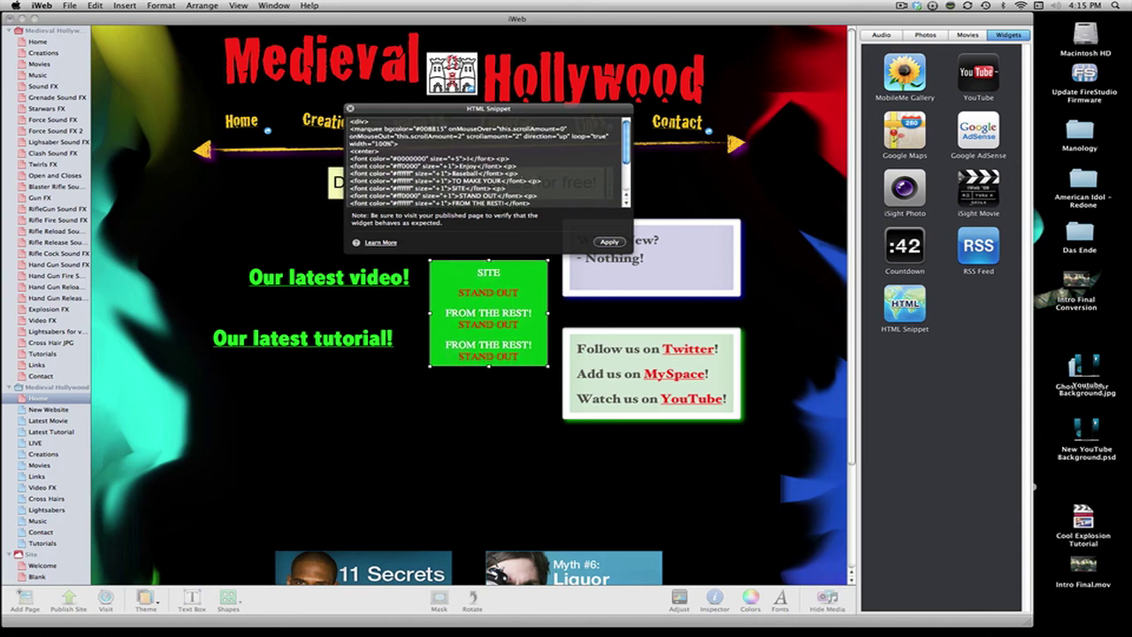